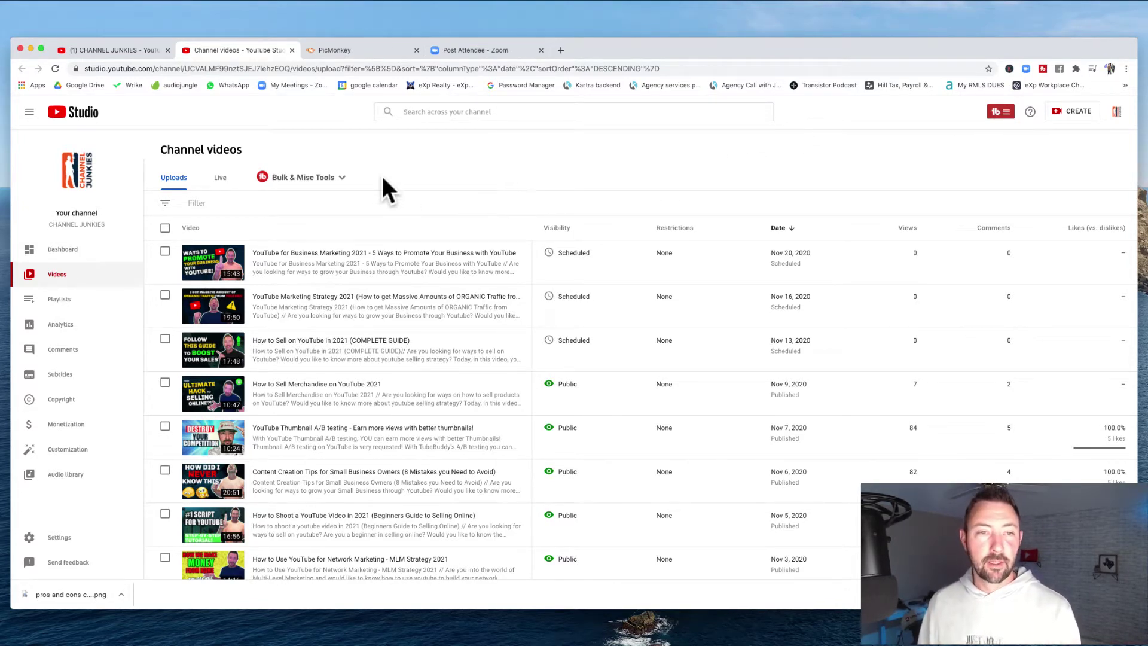
Open the details of the scheduled "YouTube for Business Marketing 2021" video, review its description, and return to the channel videos.
mouse_move(264, 261)
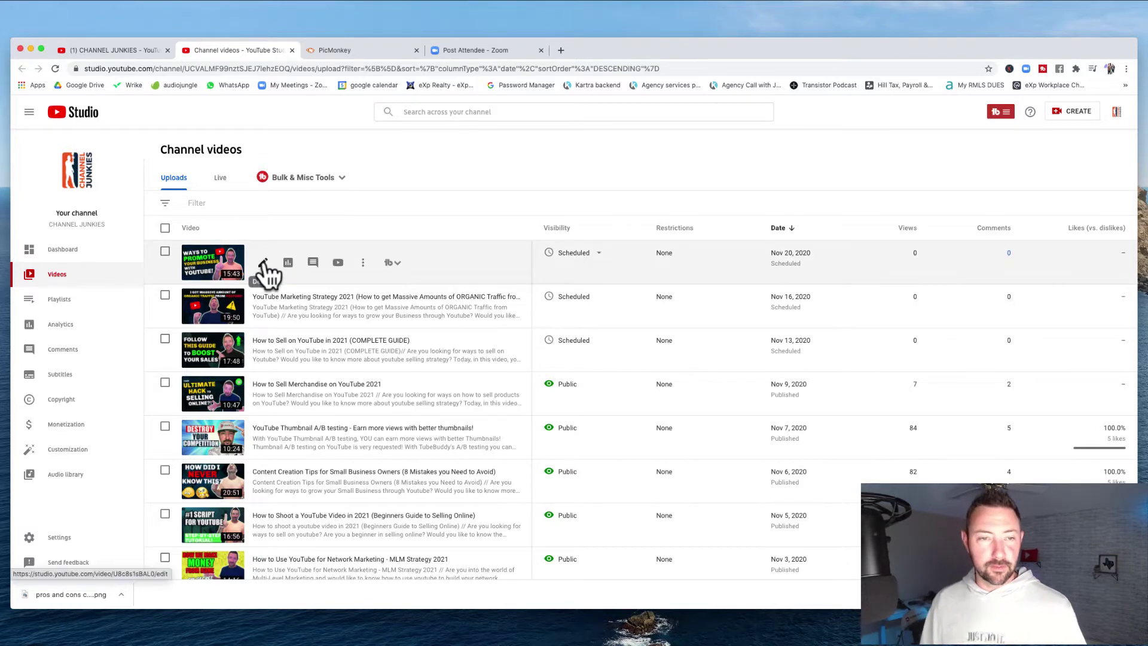
left_click(263, 261)
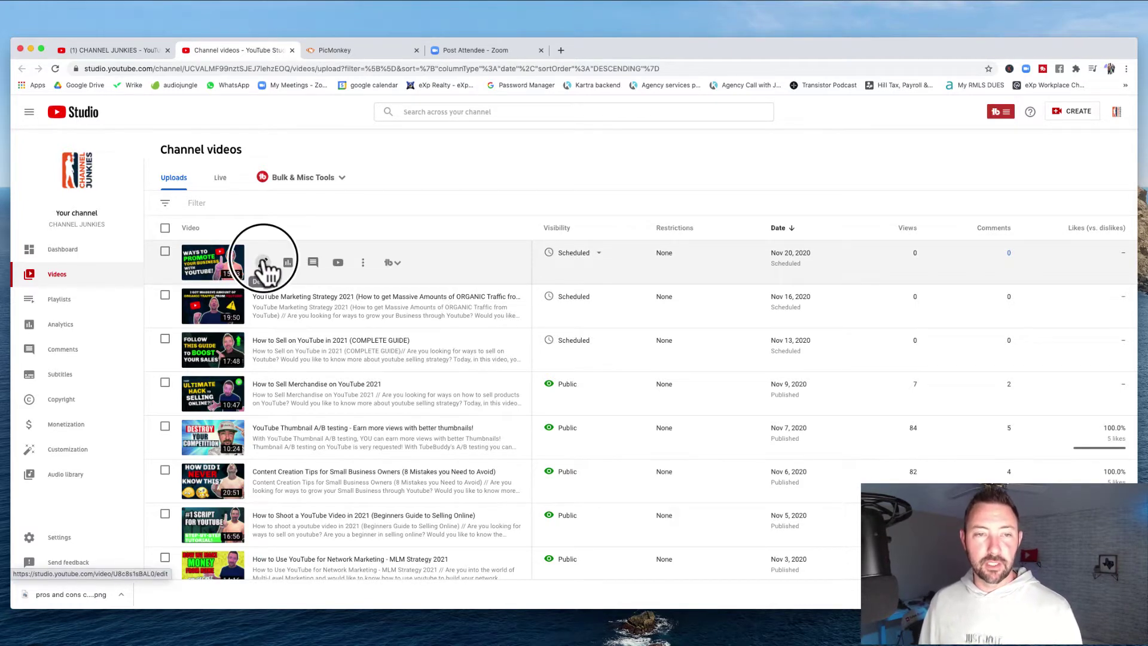
scroll(341, 401, "down", 3)
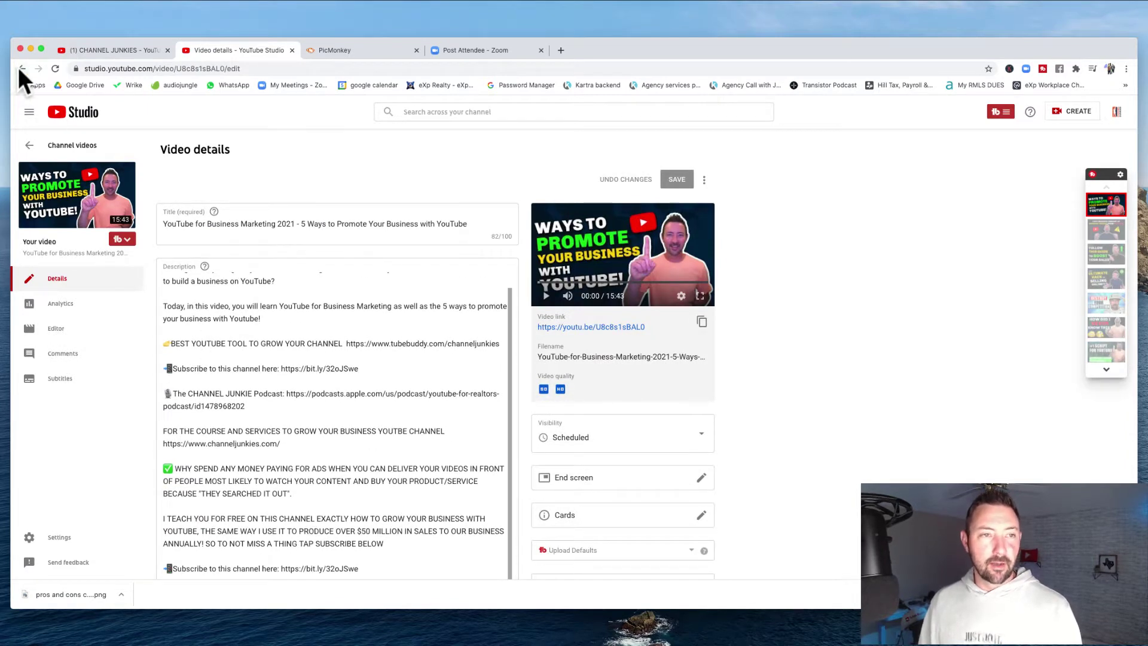
left_click(36, 153)
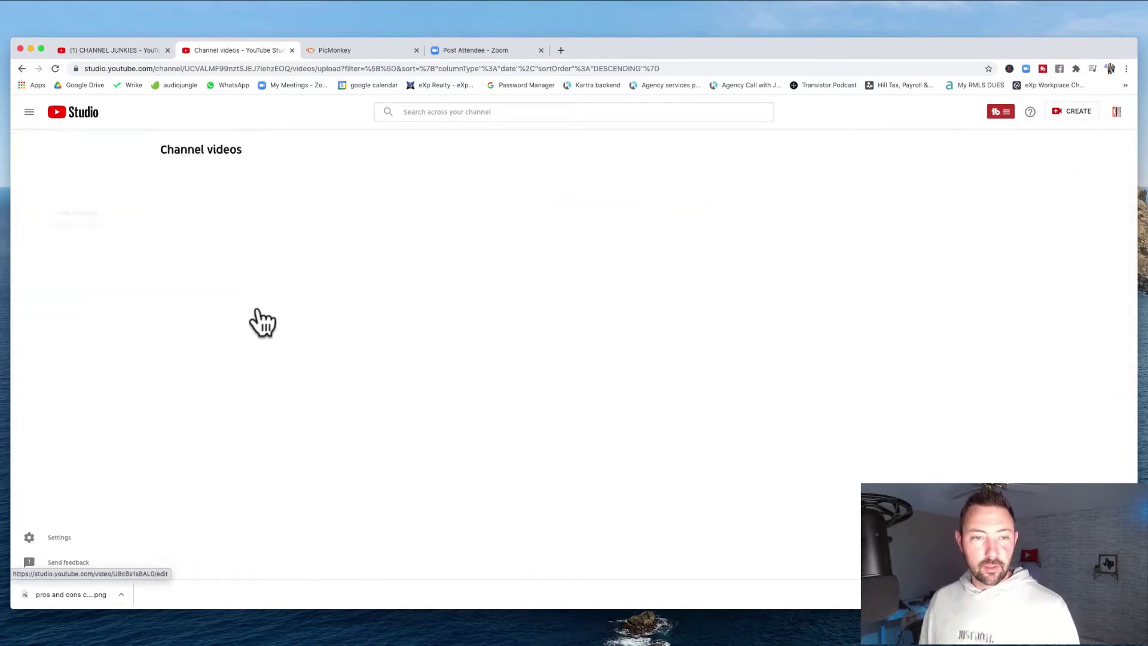
Open the details of the older video "eXp Real Estate - #1 Reason You Should NOT Join eXp Realty".
scroll(290, 399, "down", 5)
scroll(287, 391, "down", 3)
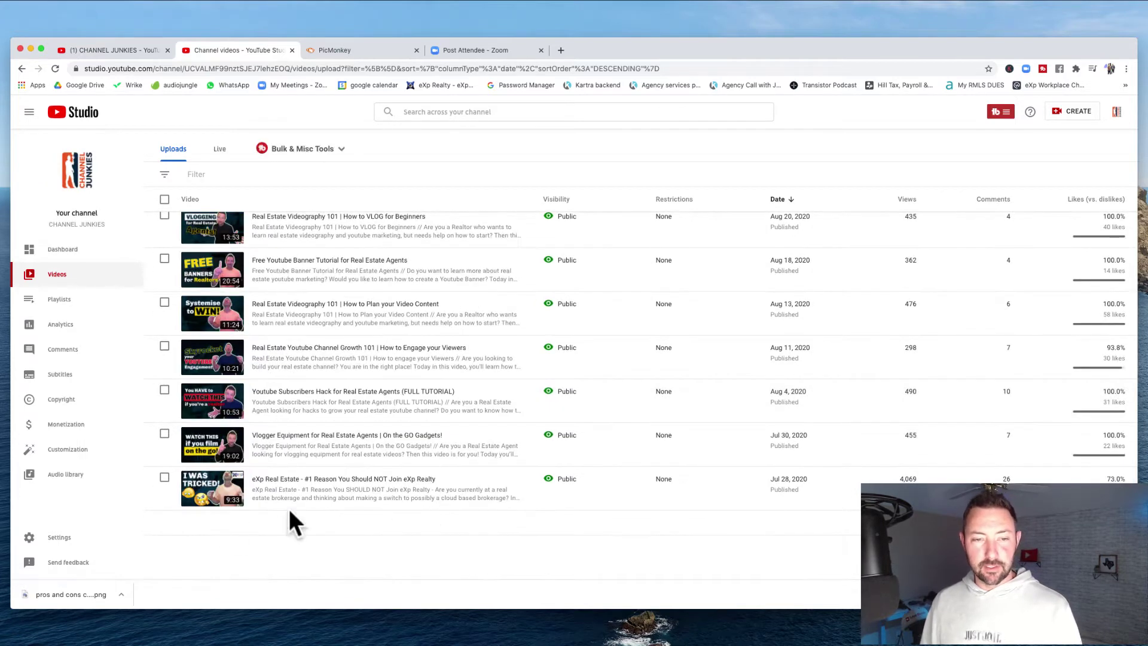
left_click(261, 489)
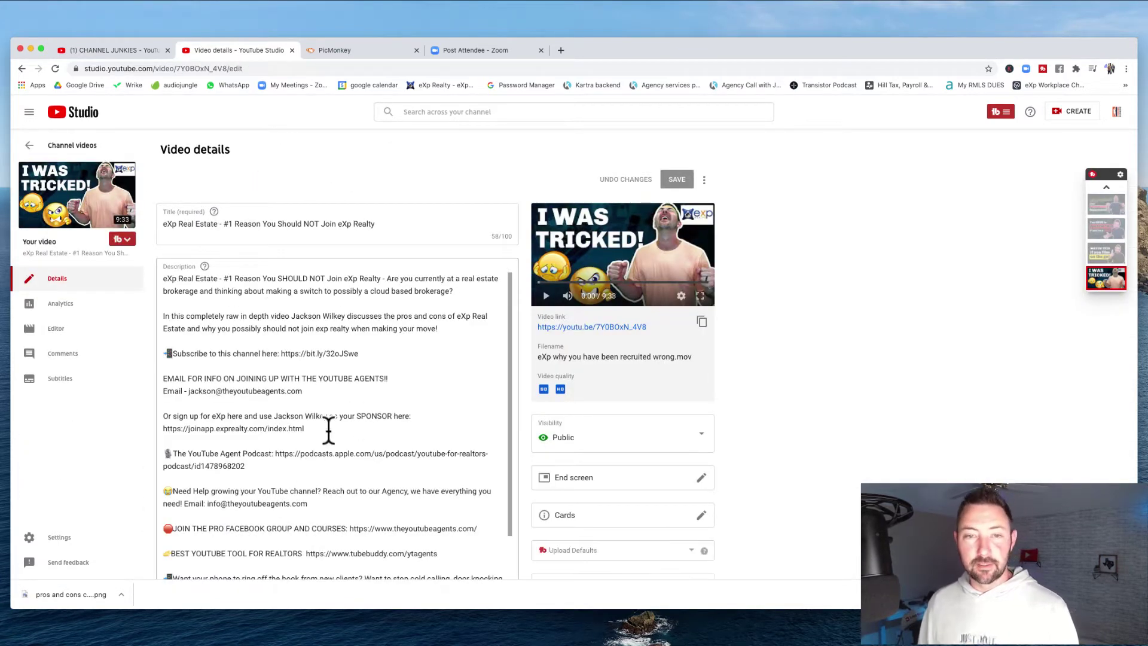
Examine the eXp video's description, links, thumbnail, audience settings and tags, and return to the channel videos.
scroll(769, 424, "down", 2)
scroll(295, 269, "up", 2)
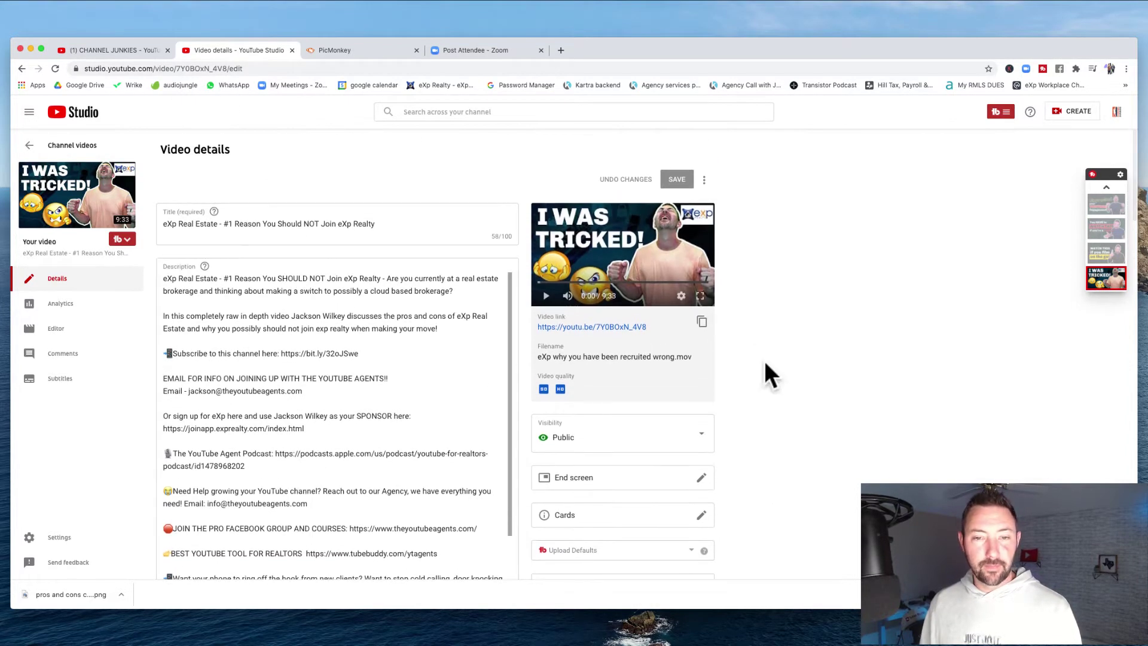
scroll(759, 358, "down", 2)
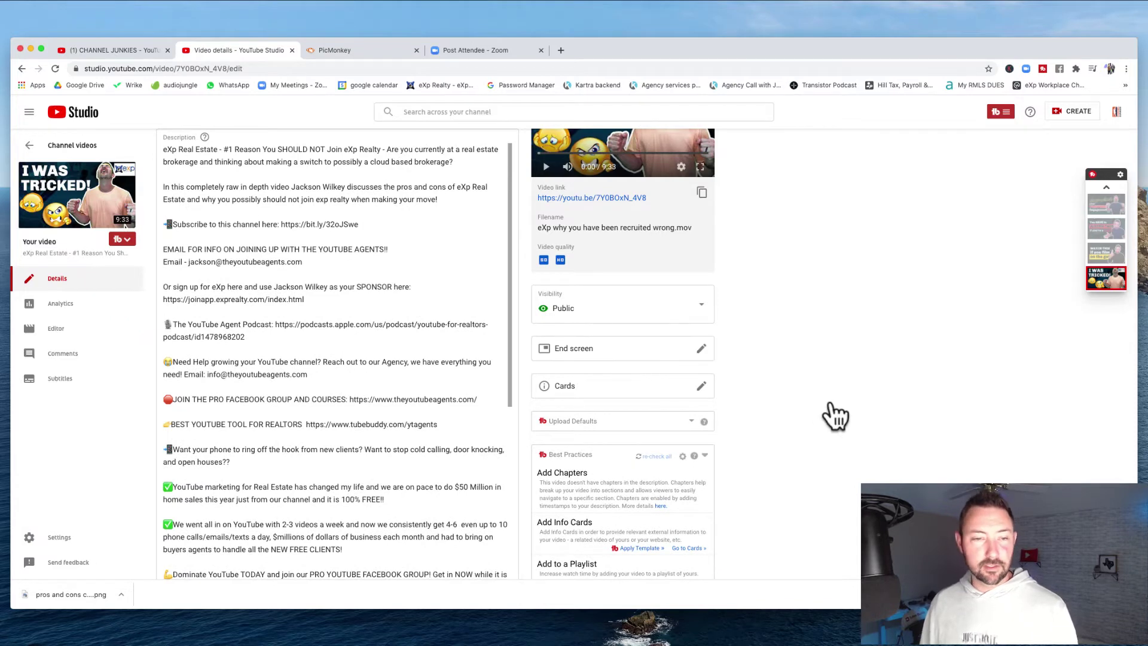
scroll(835, 415, "down", 6)
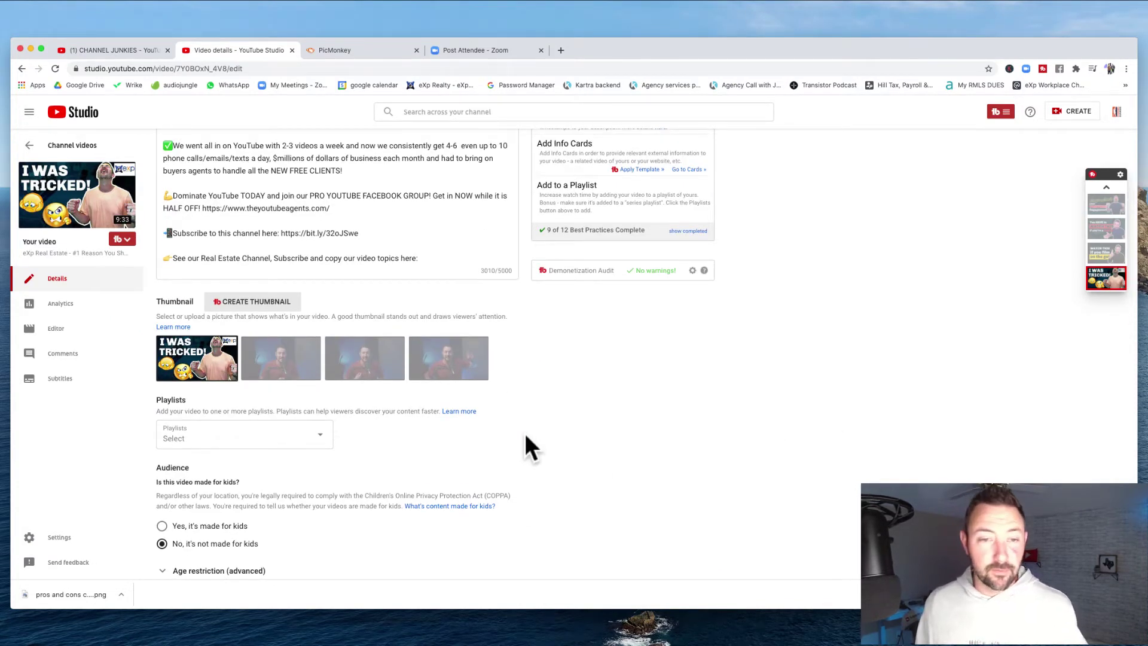
scroll(527, 436, "down", 5)
scroll(525, 433, "down", 2)
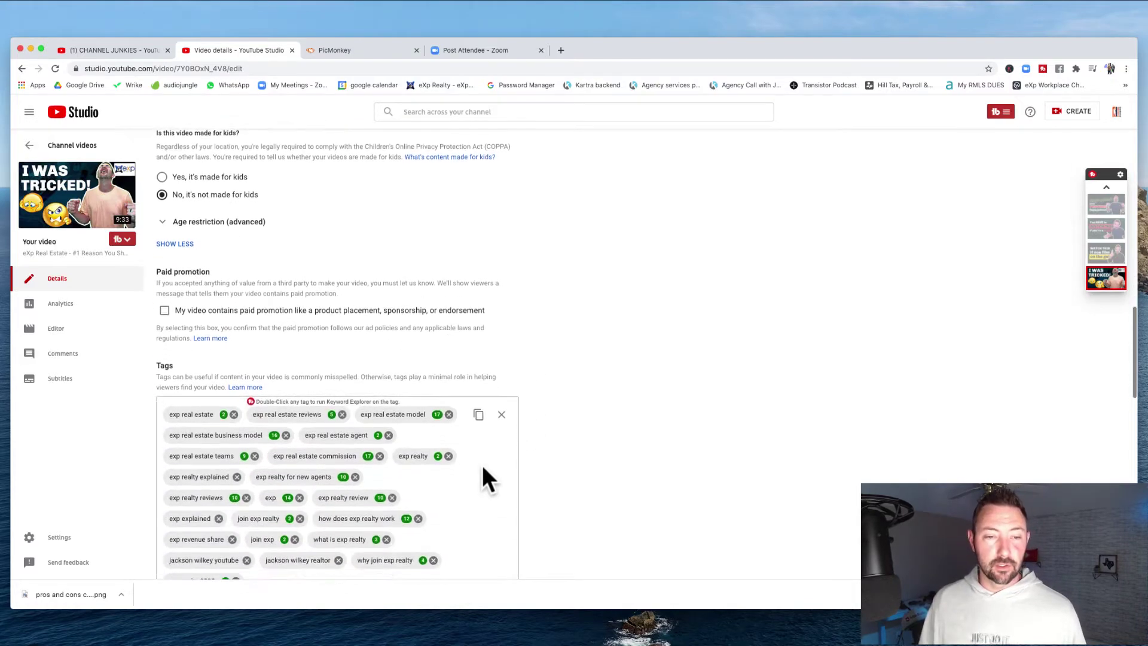
scroll(692, 428, "down", 4)
scroll(694, 419, "up", 10)
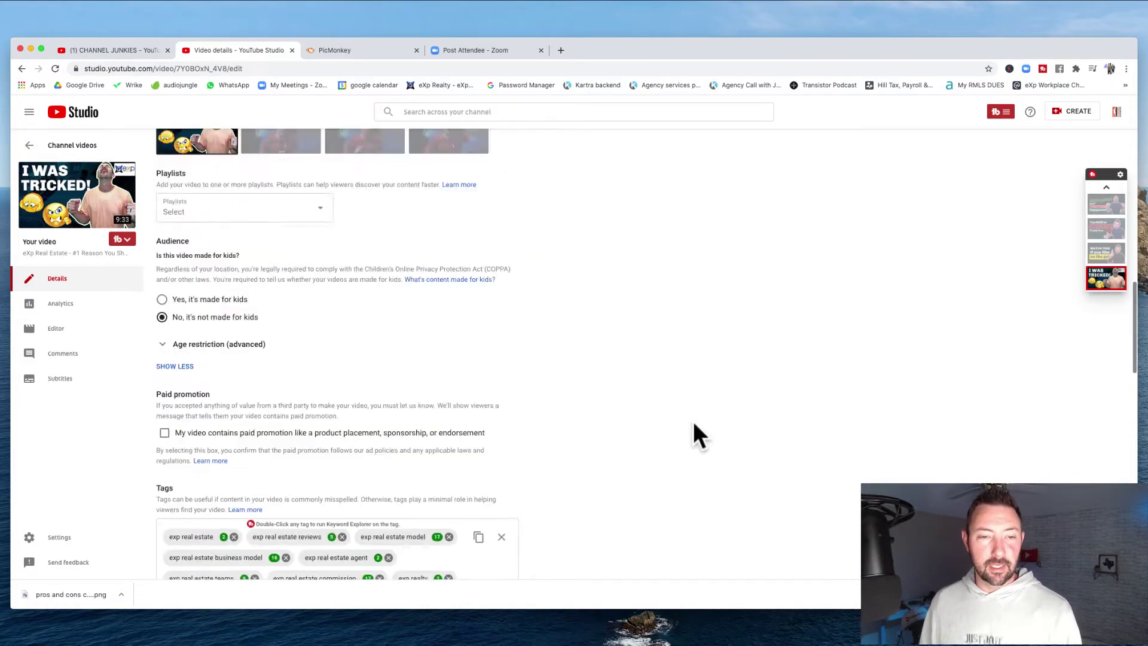
scroll(787, 390, "down", 1)
scroll(787, 390, "down", 8)
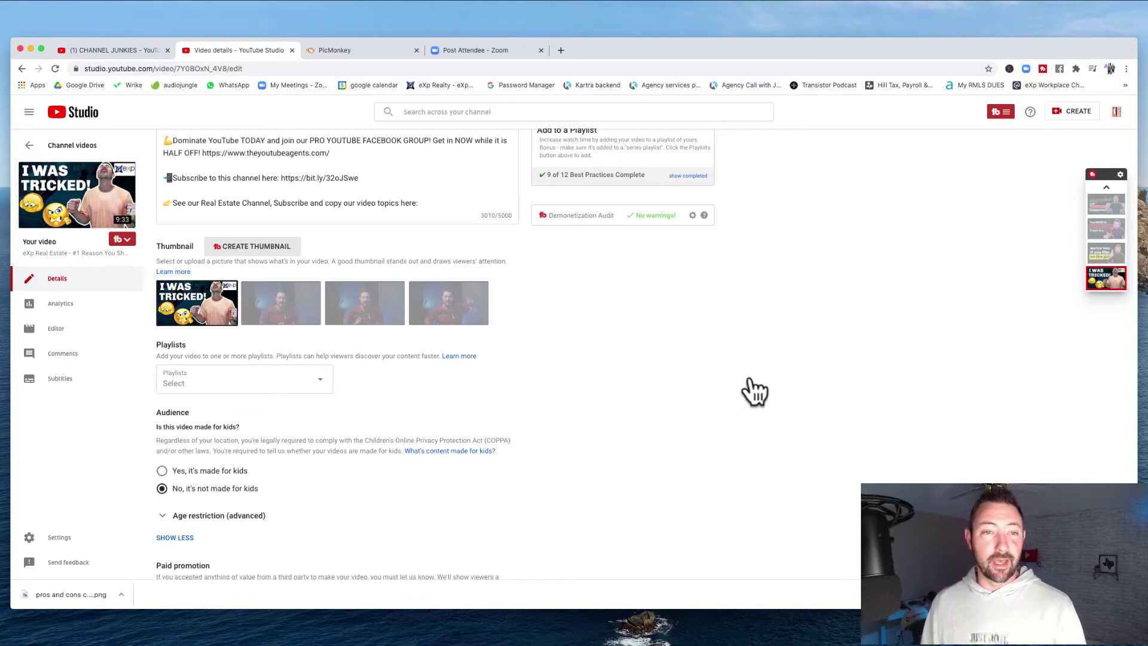
scroll(749, 388, "up", 8)
left_click(30, 147)
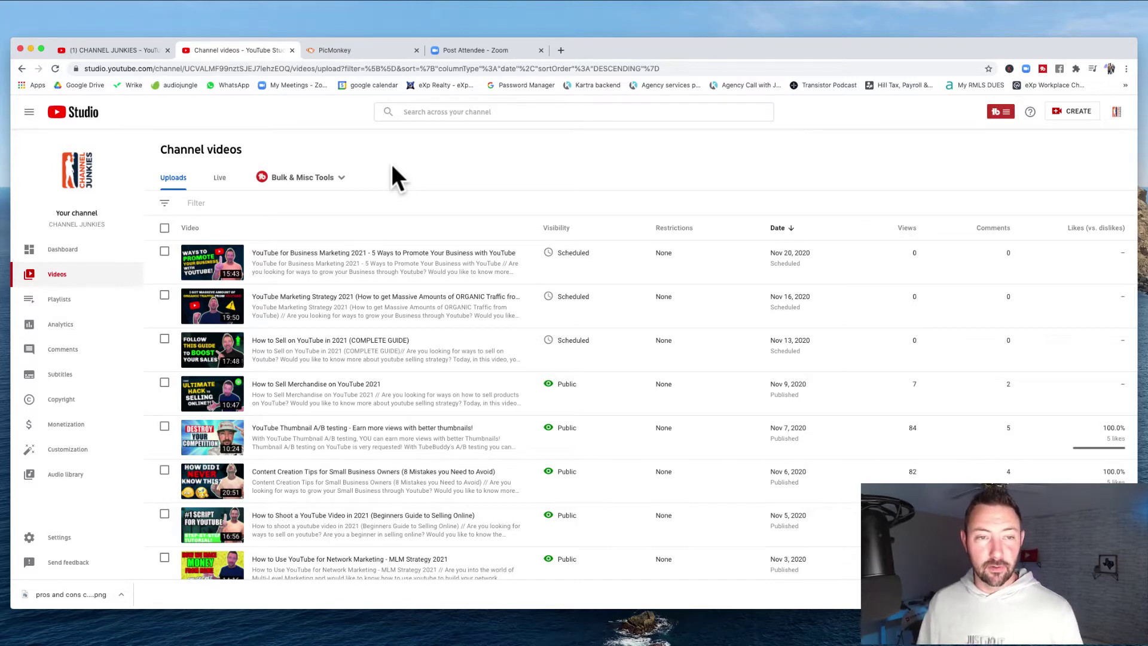
Open TubeBuddy's bulk Find & Replace Text tool for the channel's videos.
left_click(325, 181)
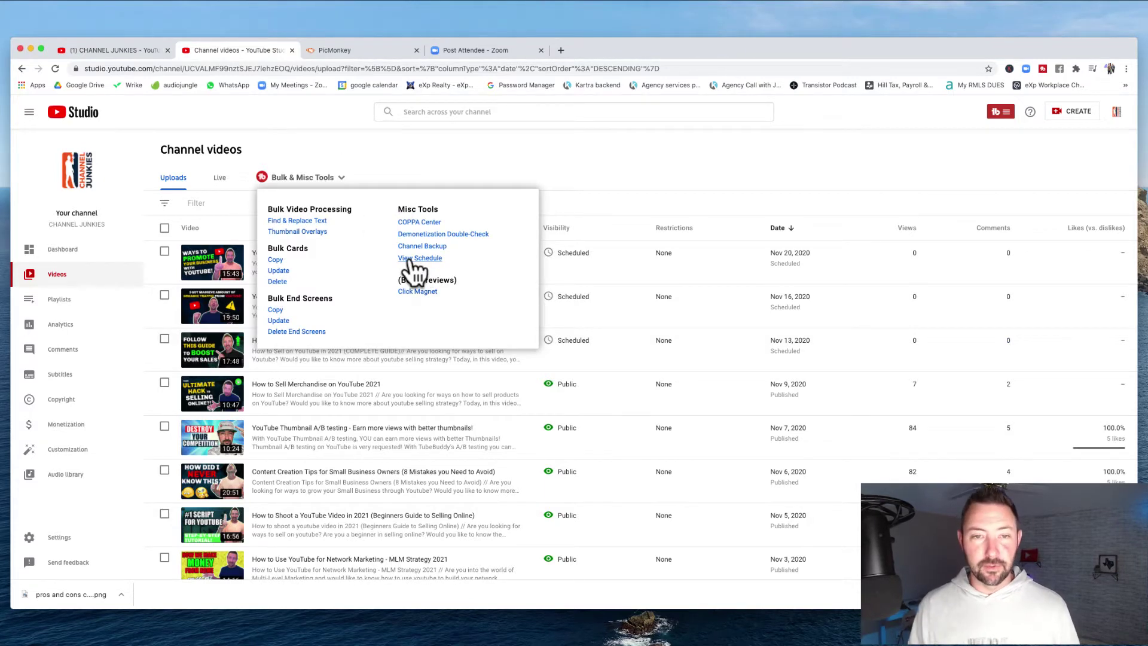
left_click(292, 221)
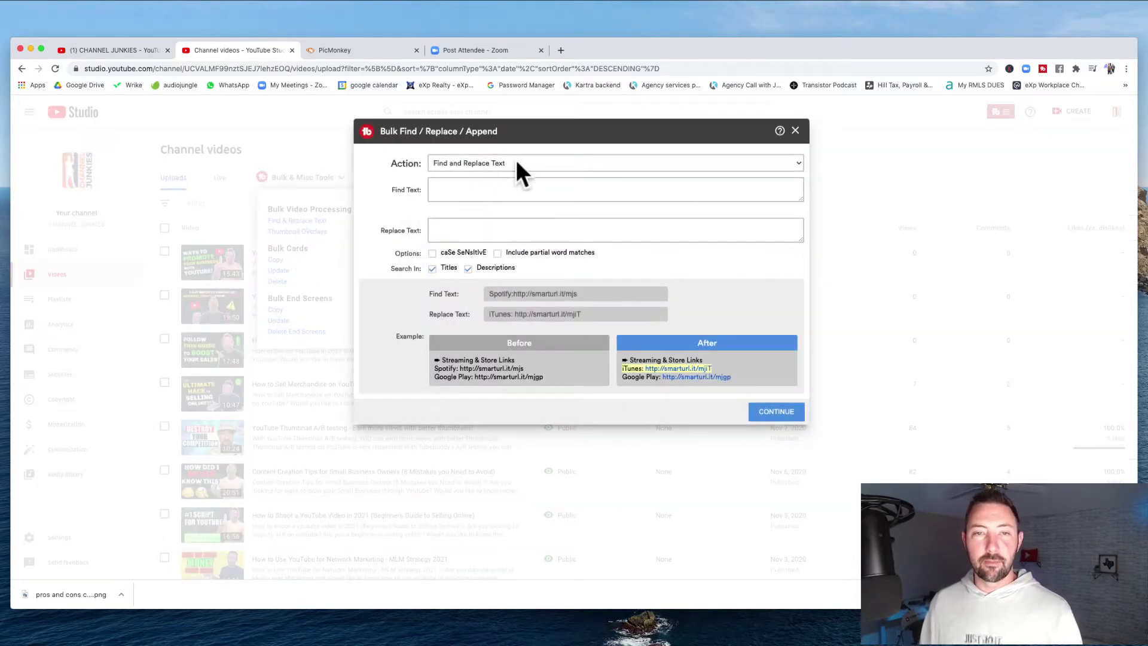
left_click(518, 173)
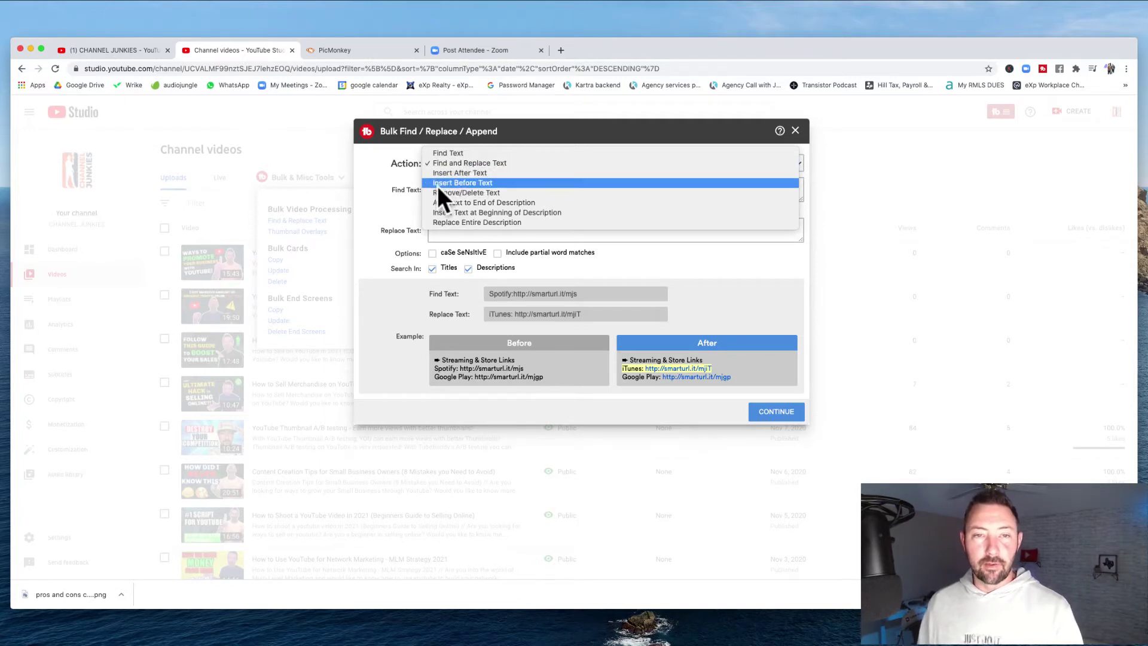
left_click(485, 184)
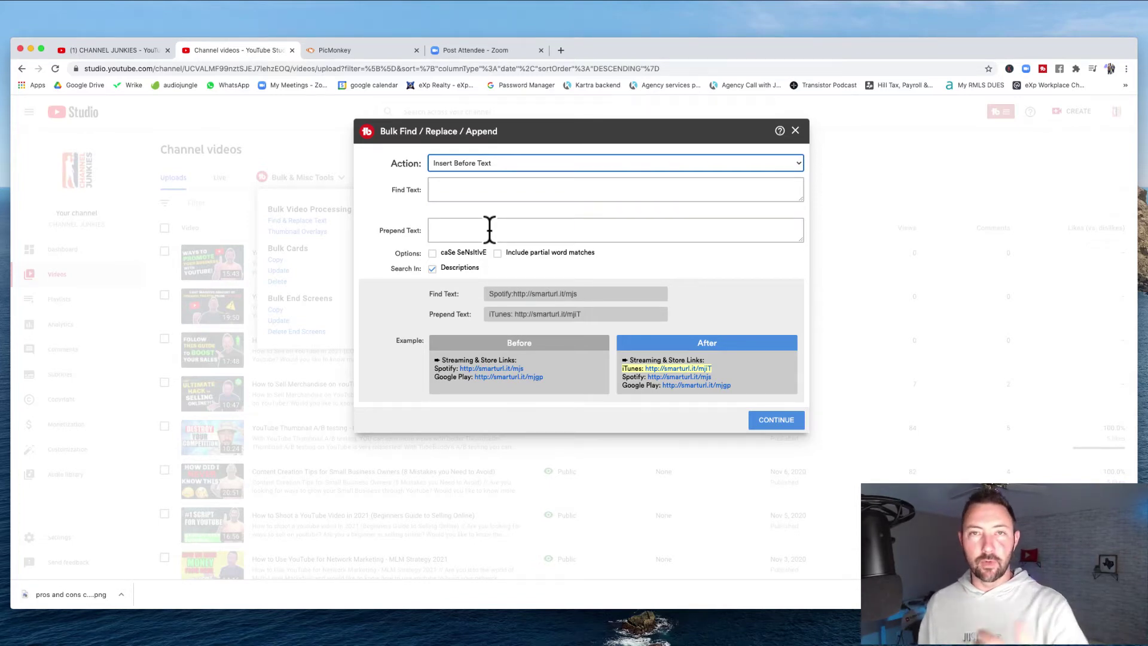
left_click(491, 167)
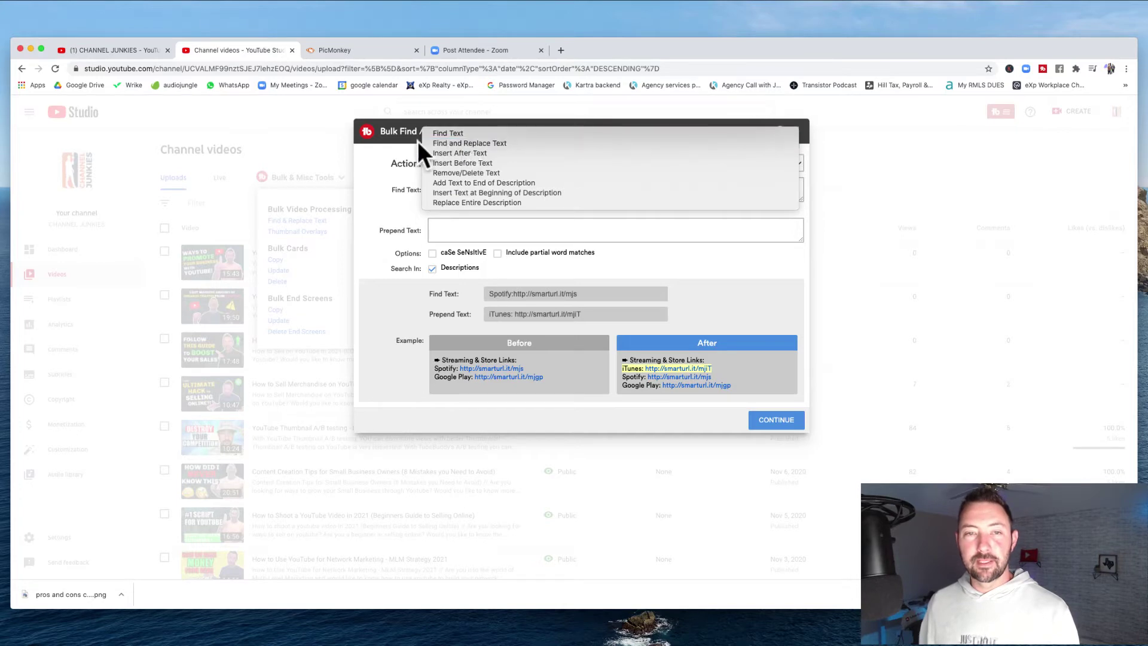
left_click(457, 145)
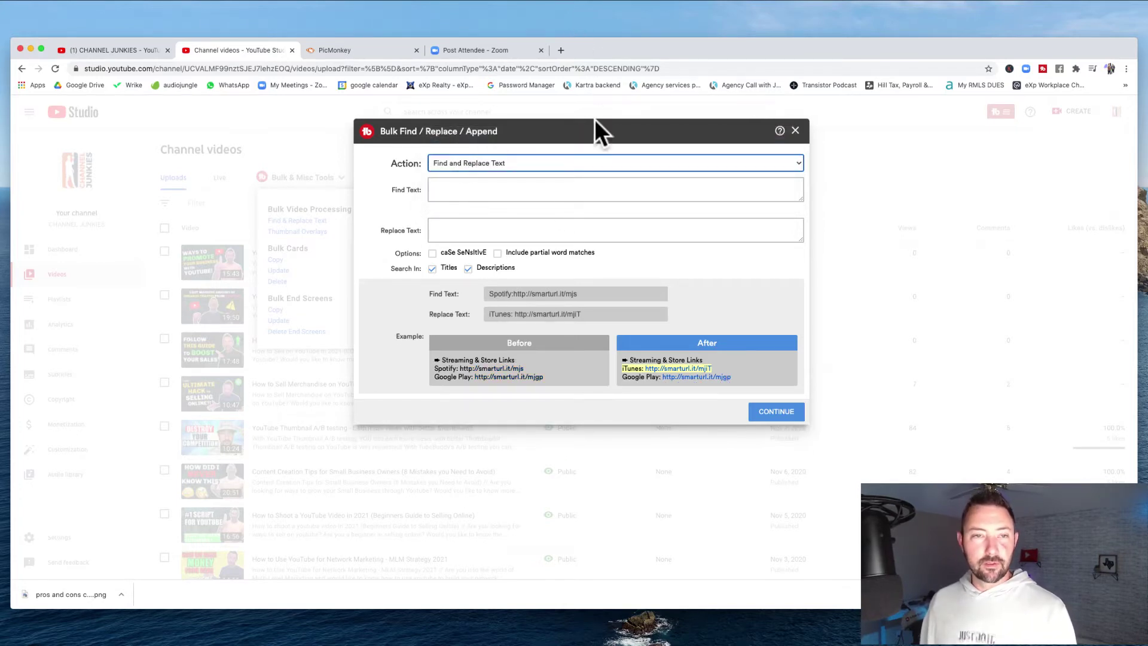
left_click(257, 135)
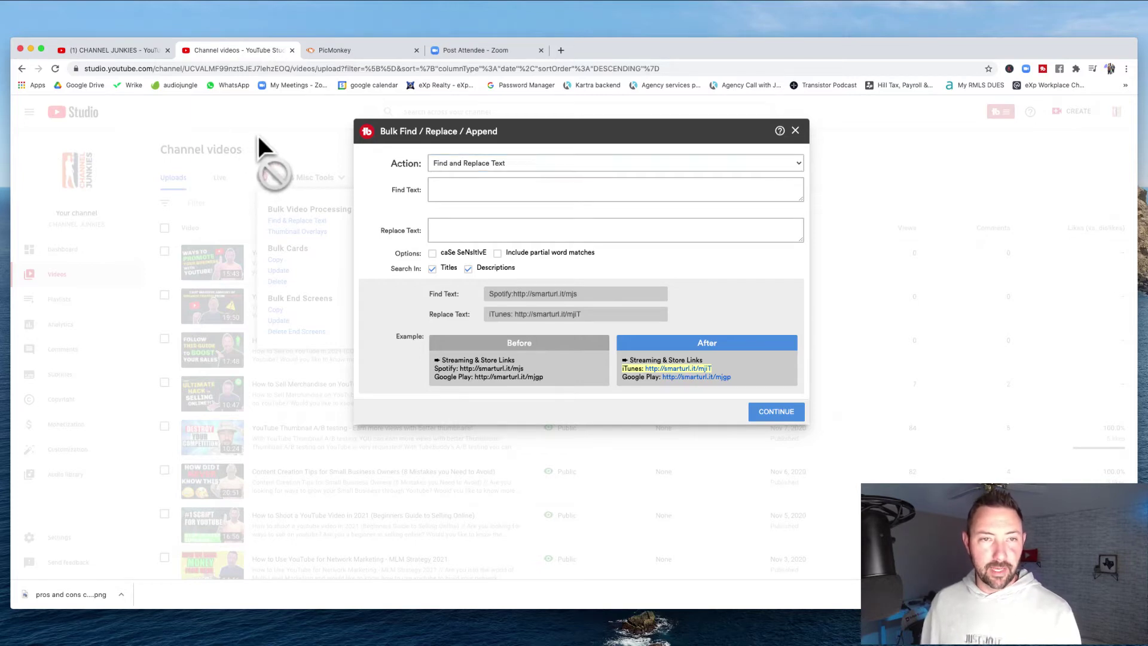
Open a second channel videos list from the channel page and open the details of "How to Make a YouTube Studio UNDER $100 [BUILT IN 1 HOUR]".
left_click(142, 52)
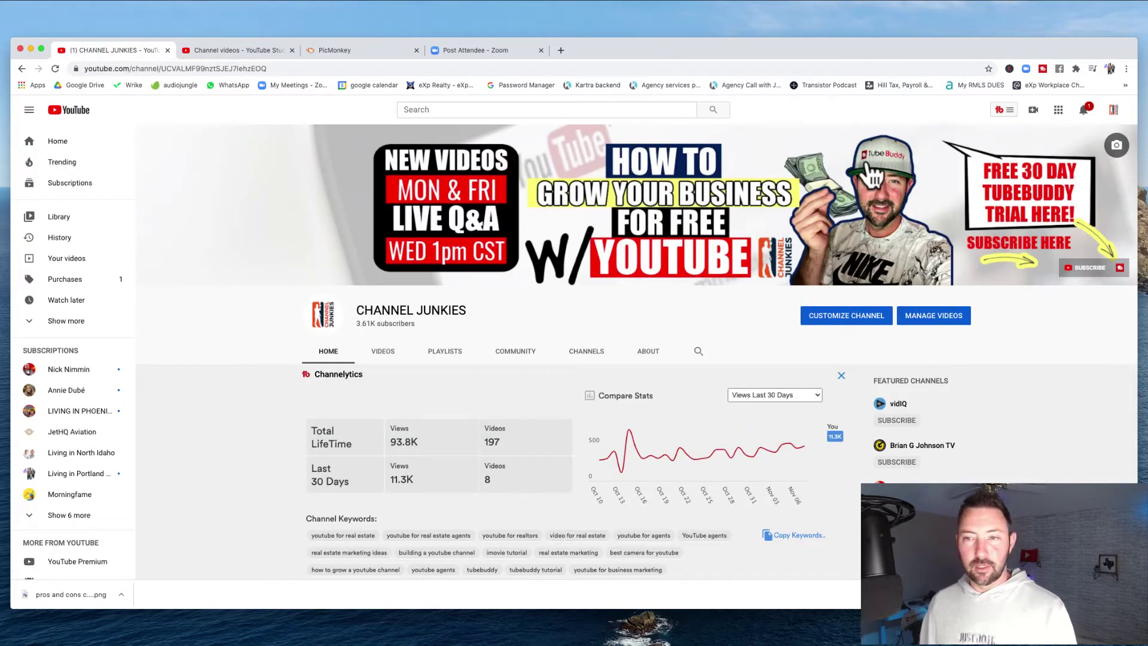
left_click(955, 315)
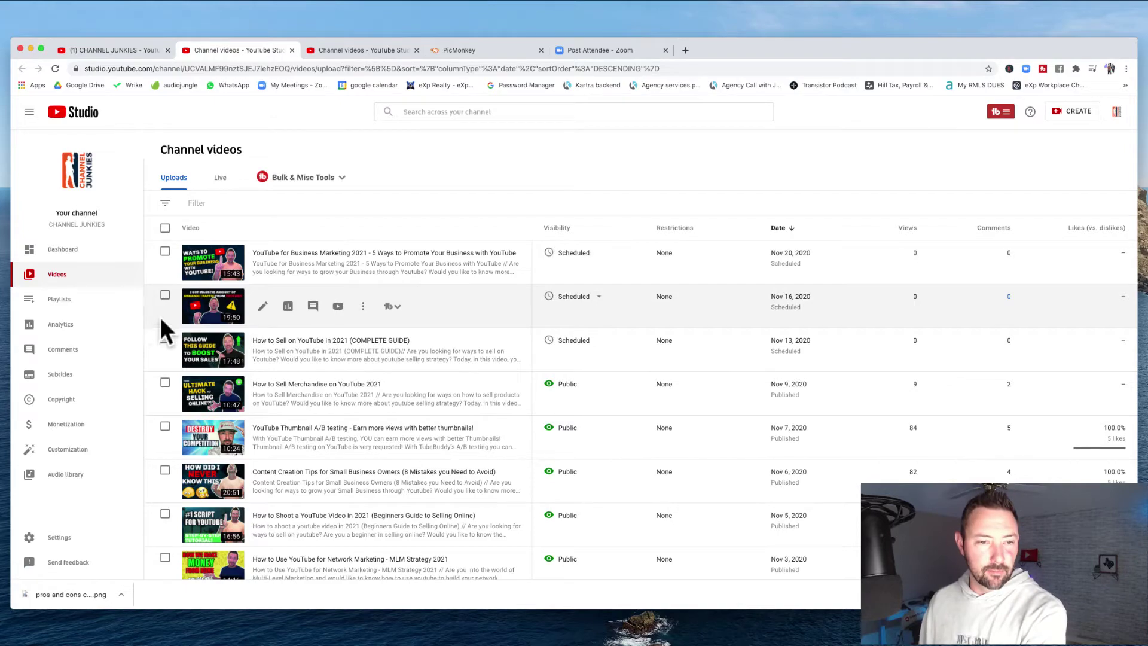
scroll(257, 455, "down", 6)
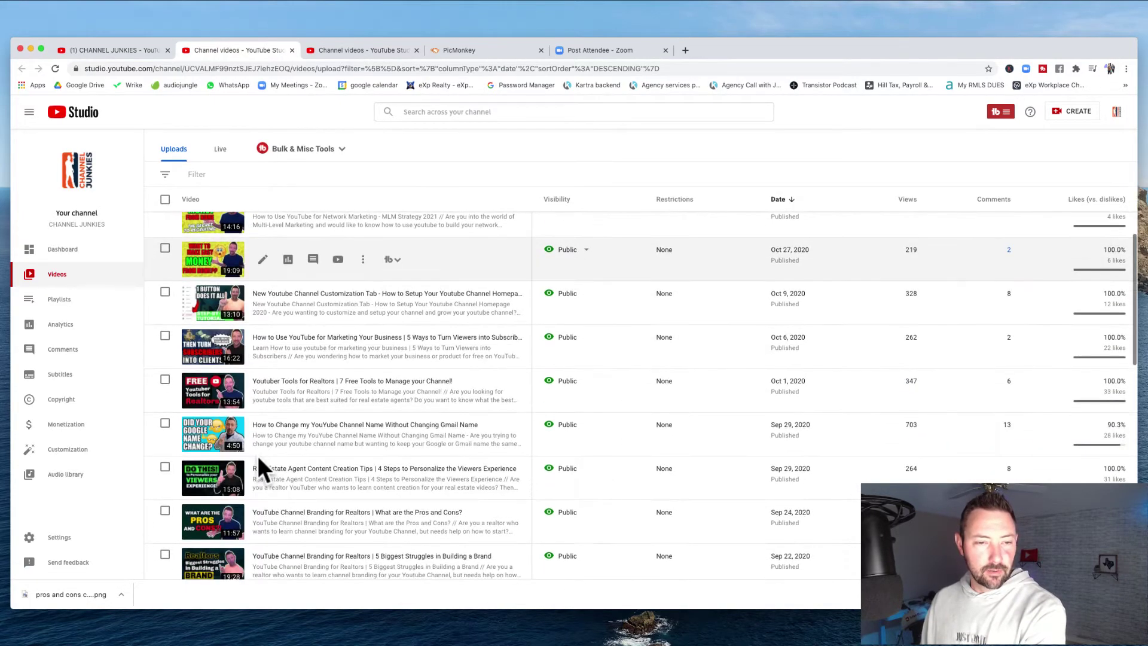
scroll(296, 482, "down", 3)
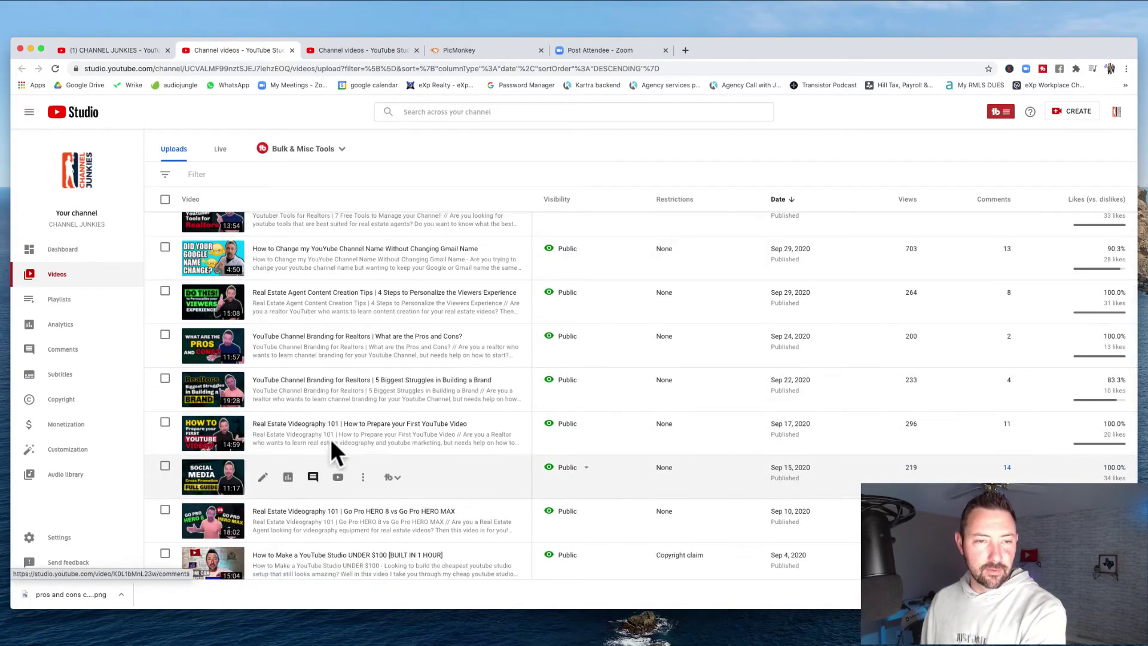
scroll(316, 436, "up", 10)
scroll(247, 424, "down", 10)
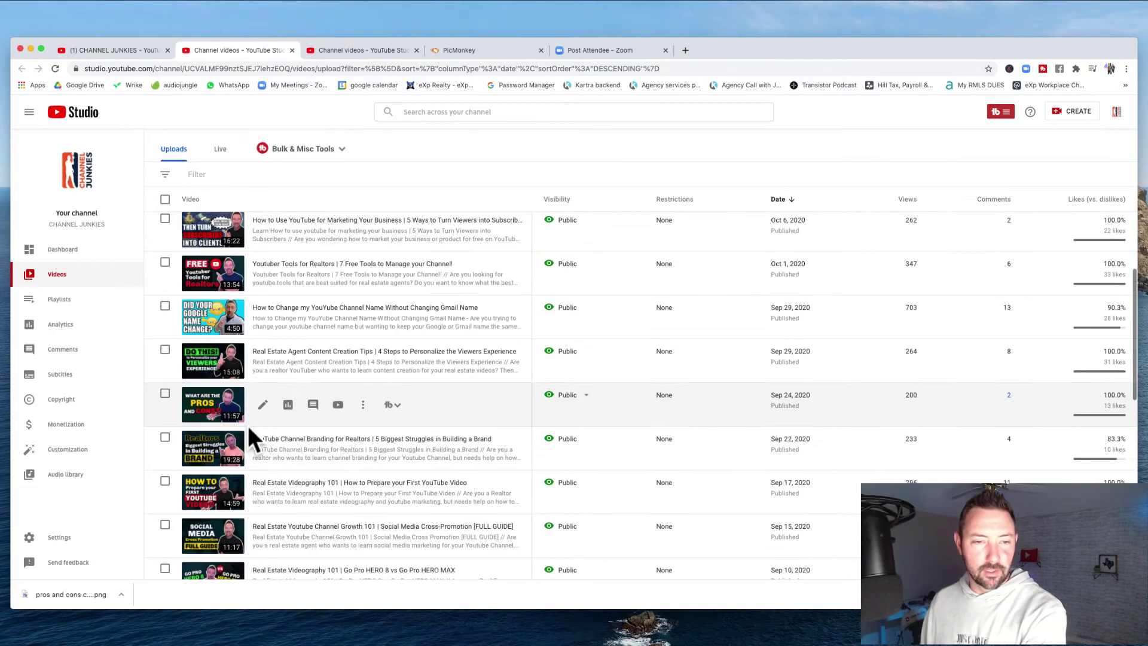
scroll(248, 425, "down", 2)
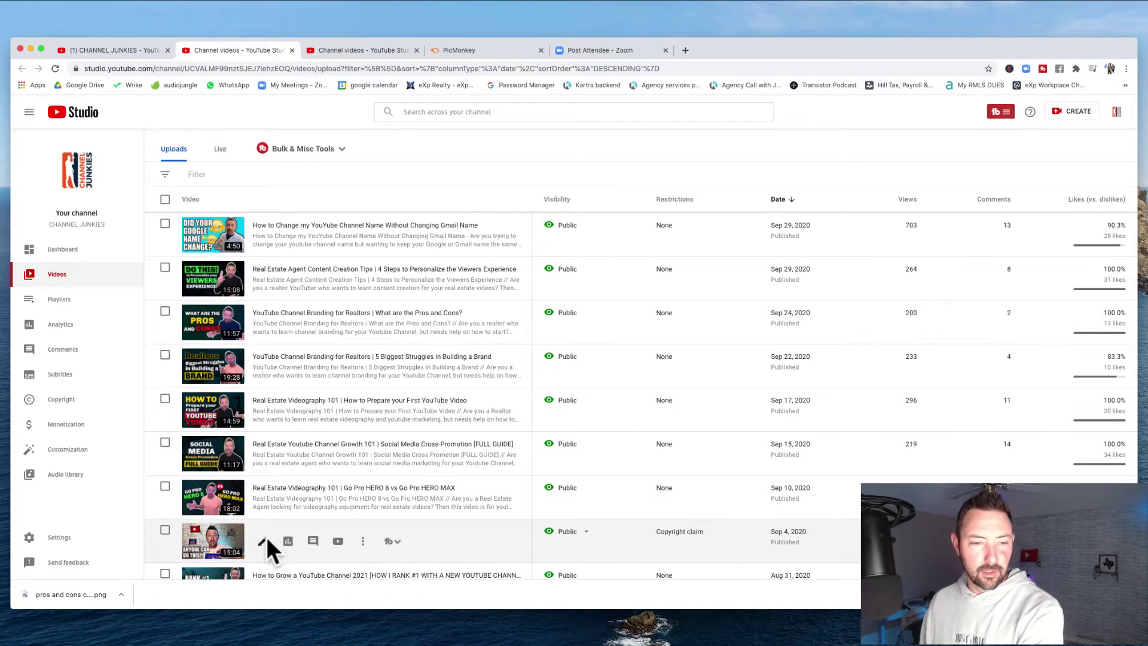
left_click(265, 541)
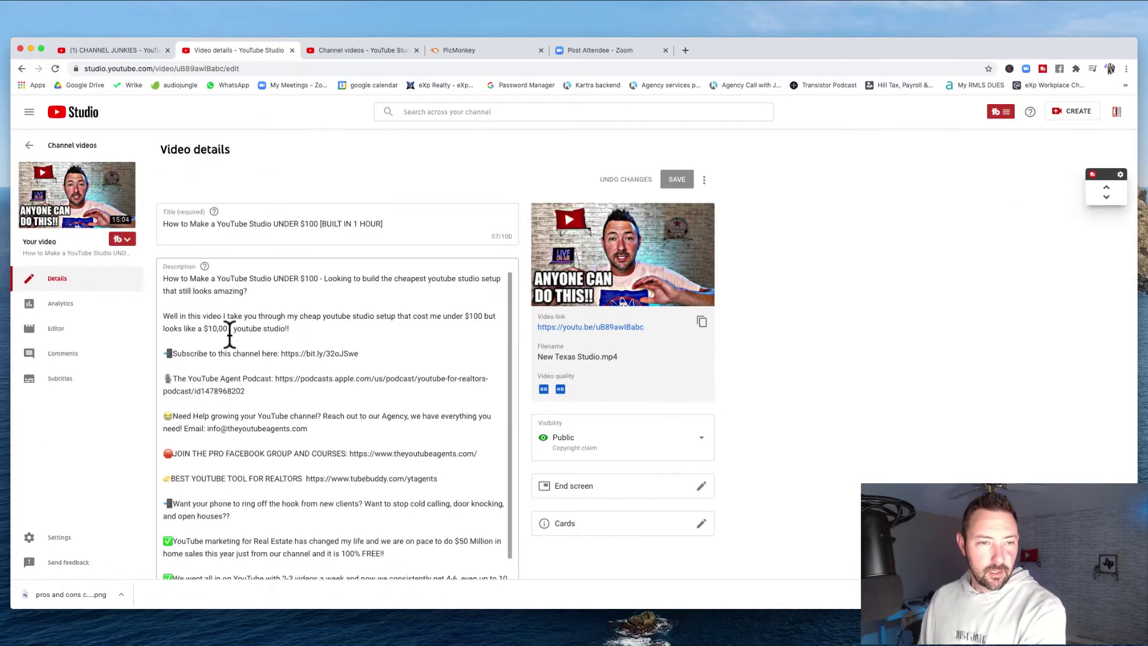
Copy the description's standard text, from "Subscribe to this channel here" through the last blog link, leaving out the video-specific introduction.
left_click_drag(164, 279, 297, 323)
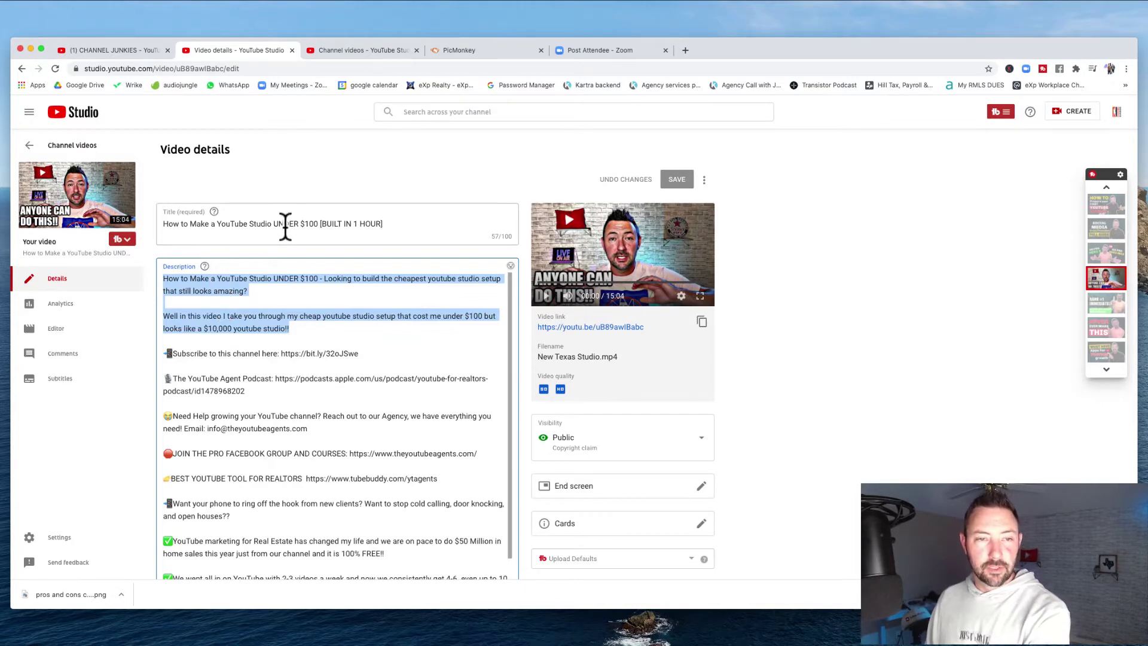
scroll(408, 328, "down", 1)
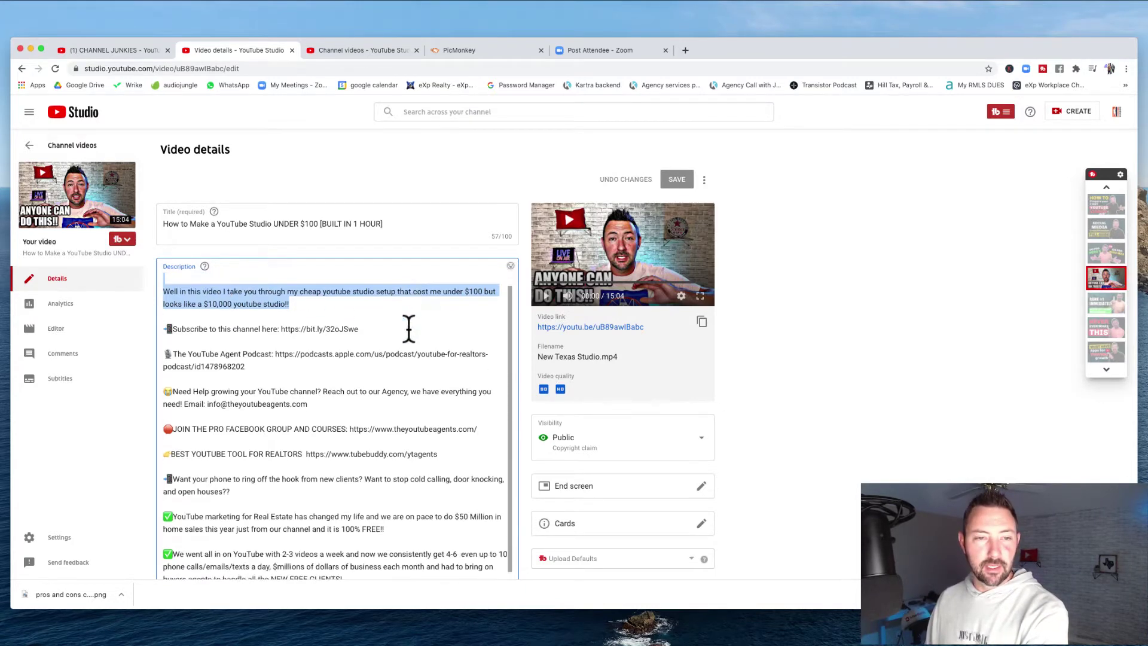
left_click(170, 316)
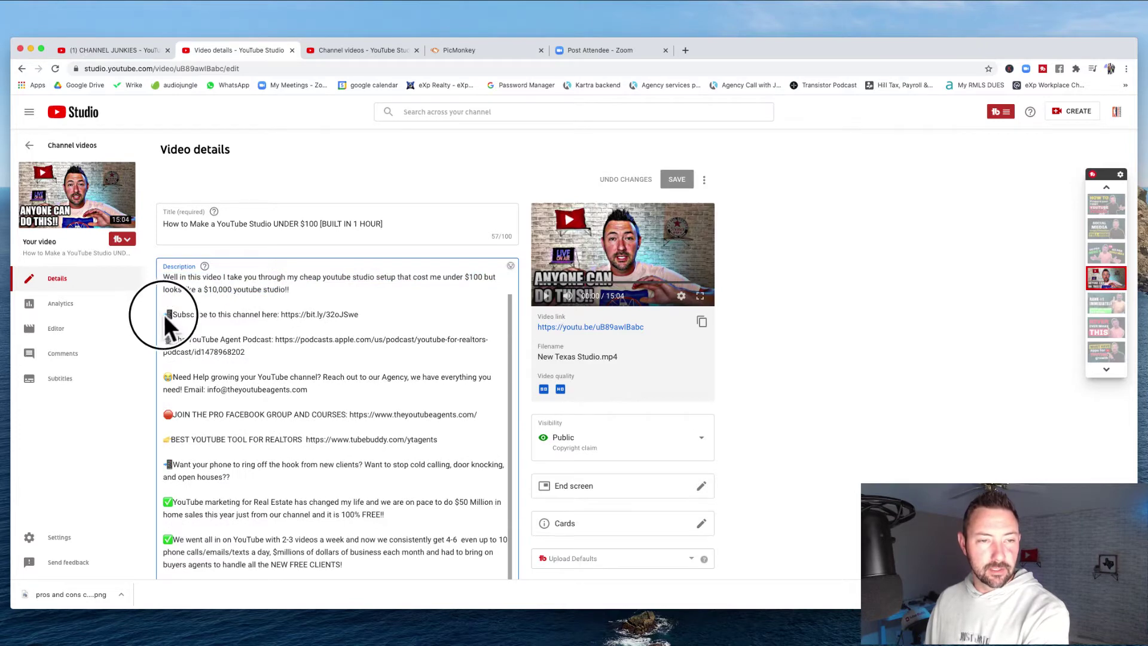
left_click_drag(170, 317, 301, 546)
left_click(163, 315)
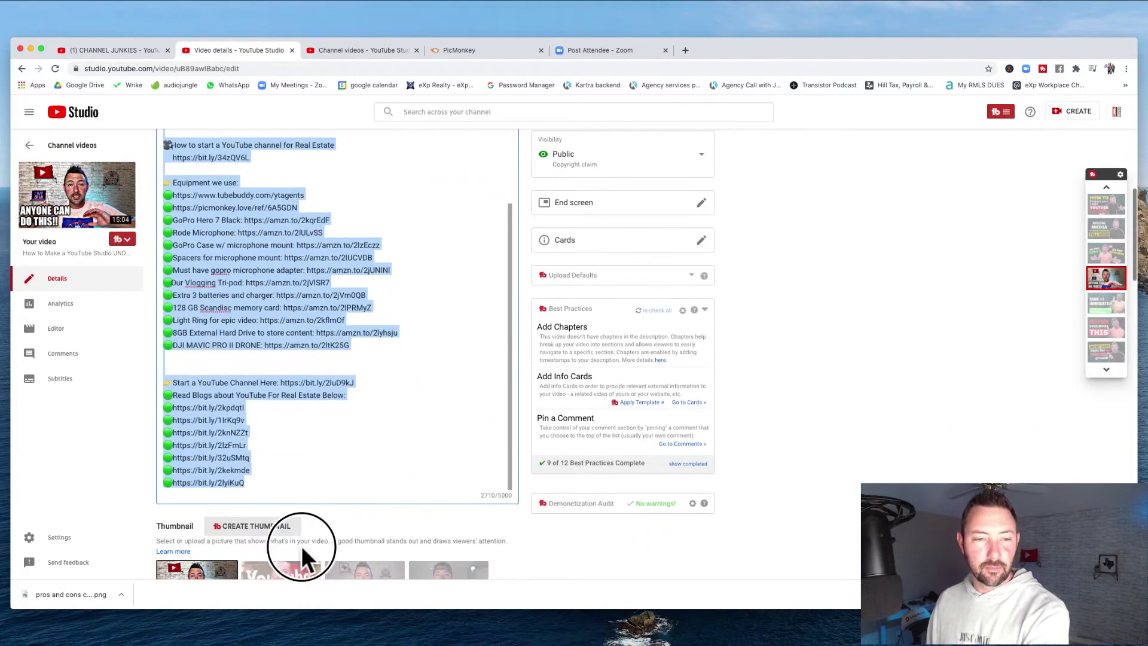
right_click(214, 419)
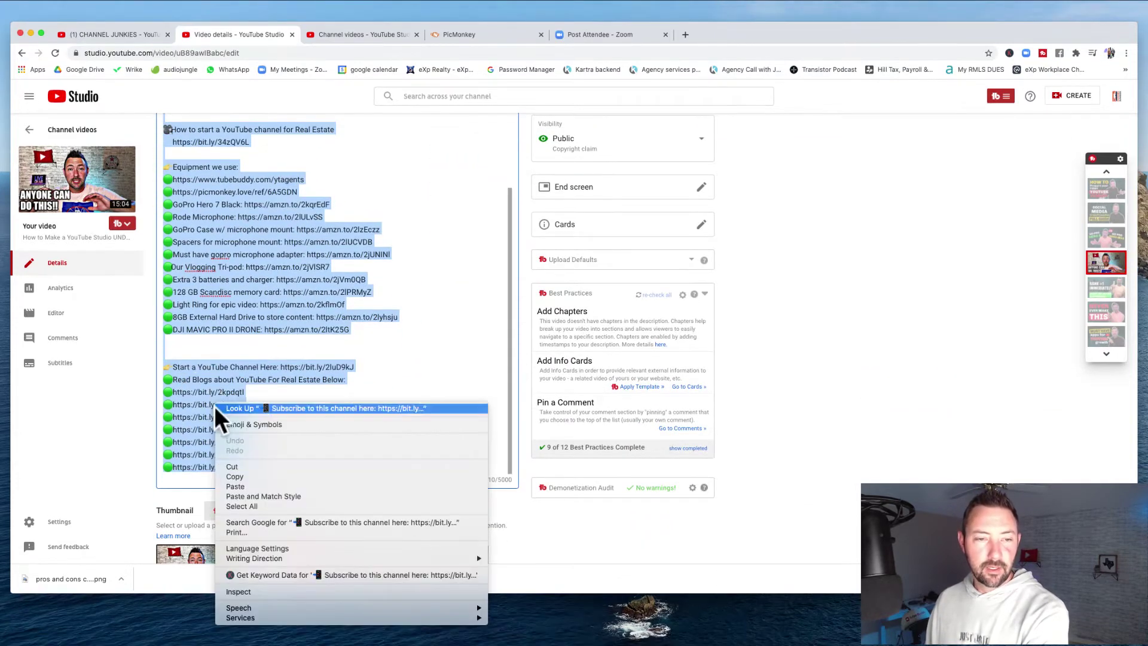
left_click(238, 476)
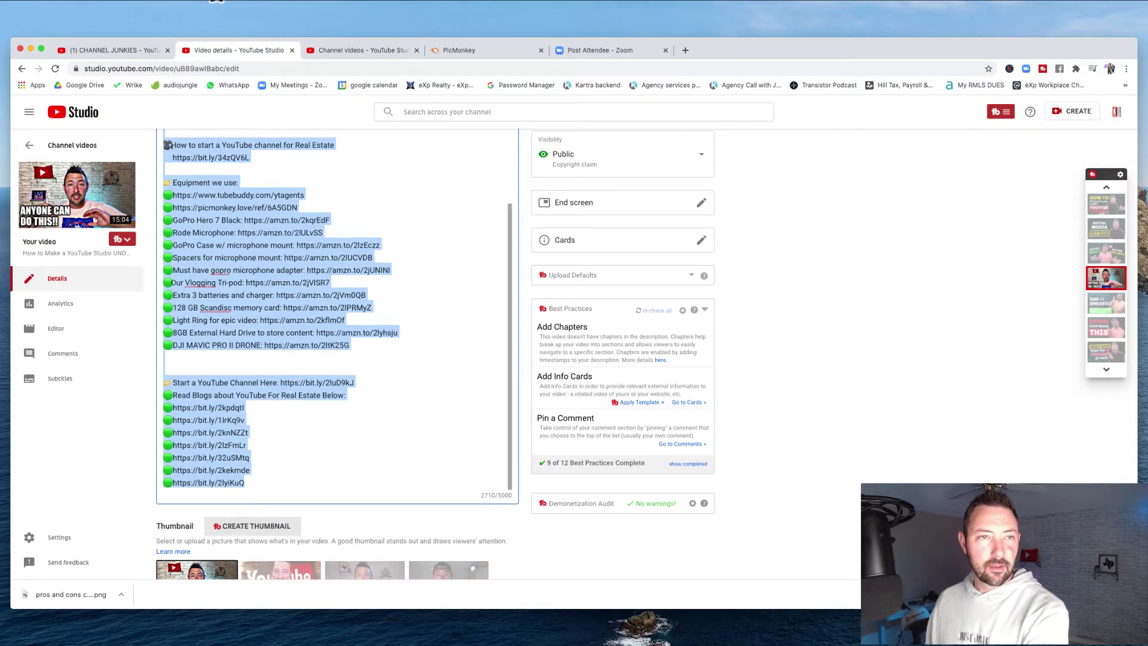
Enter the copied standard description text as the text to find in TubeBuddy's bulk find and replace dialog.
left_click(386, 53)
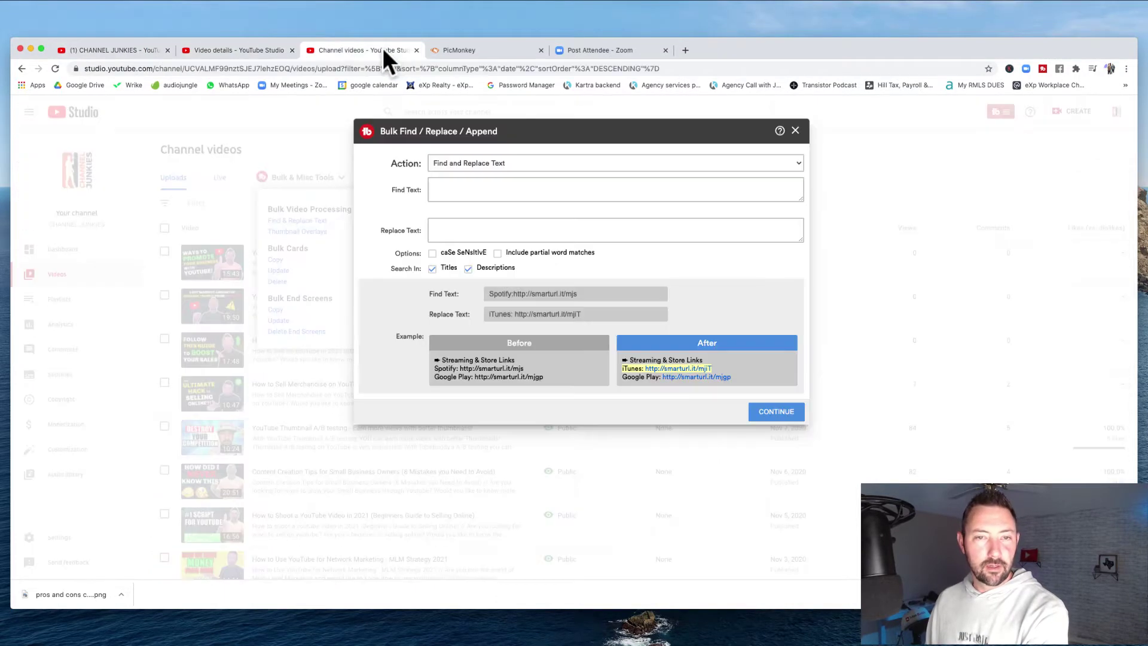
left_click(441, 189)
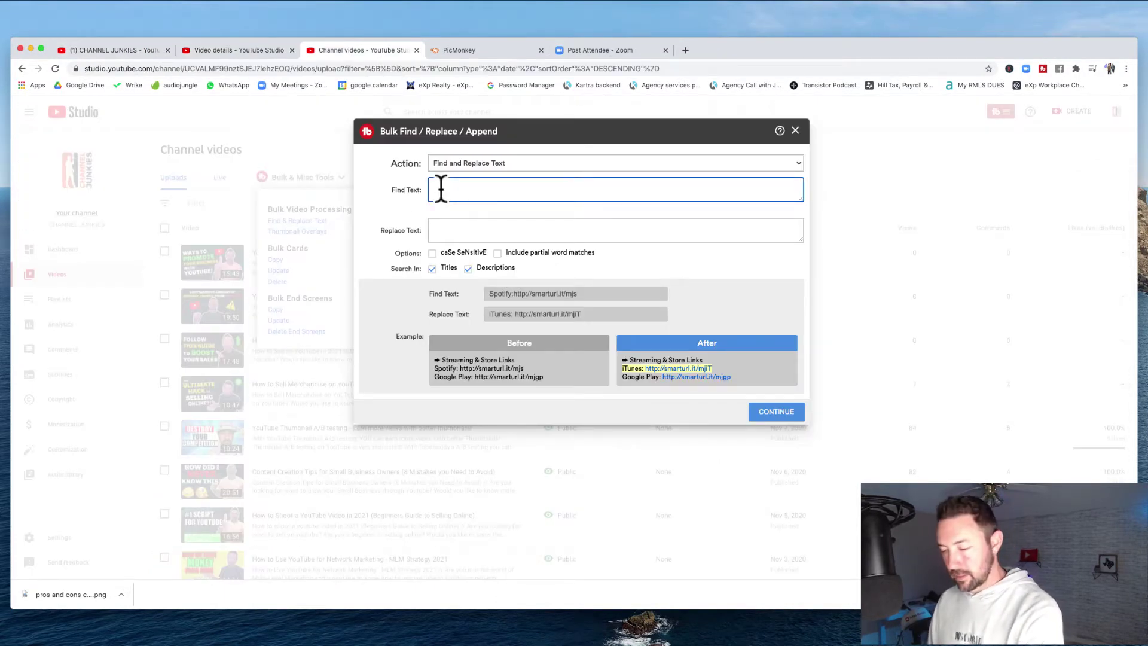
key("super+v")
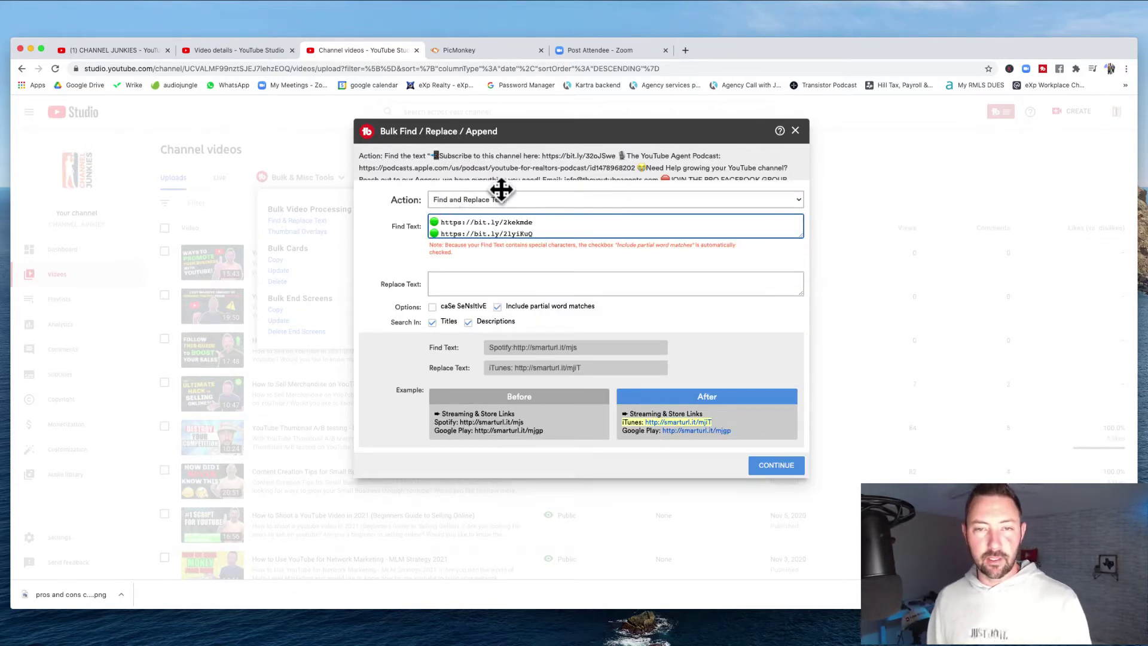
Switch to the Mail draft and copy the whole new description text, starting at "DOWNLOAD TUBEBUDDY HERE".
left_click(447, 283)
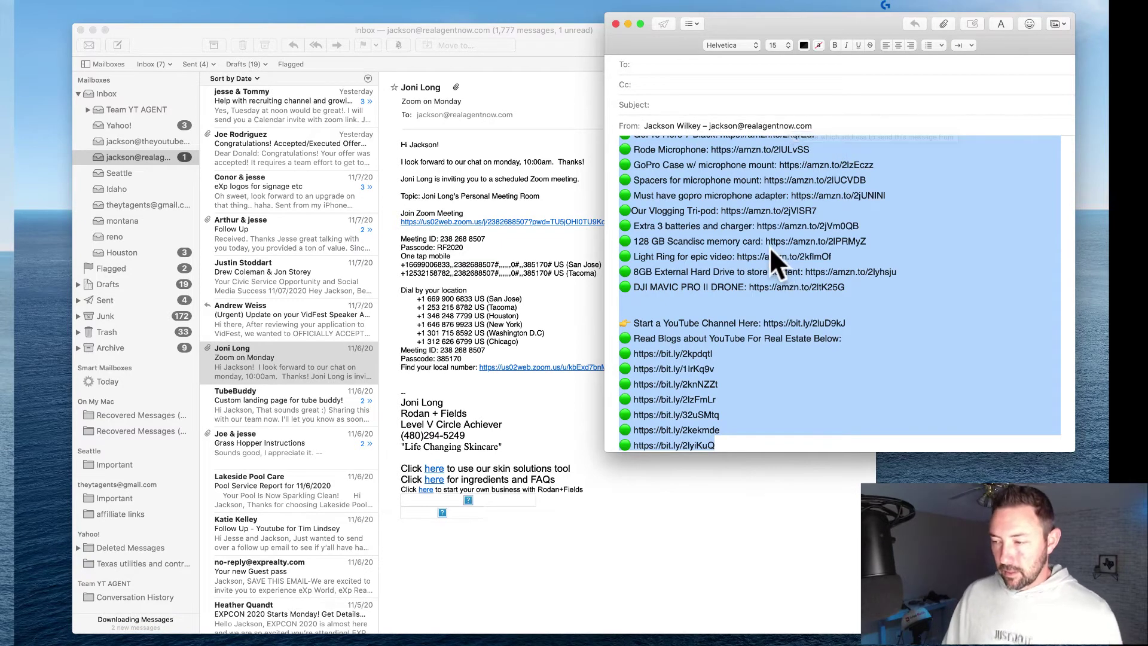
scroll(754, 251, "up", 2)
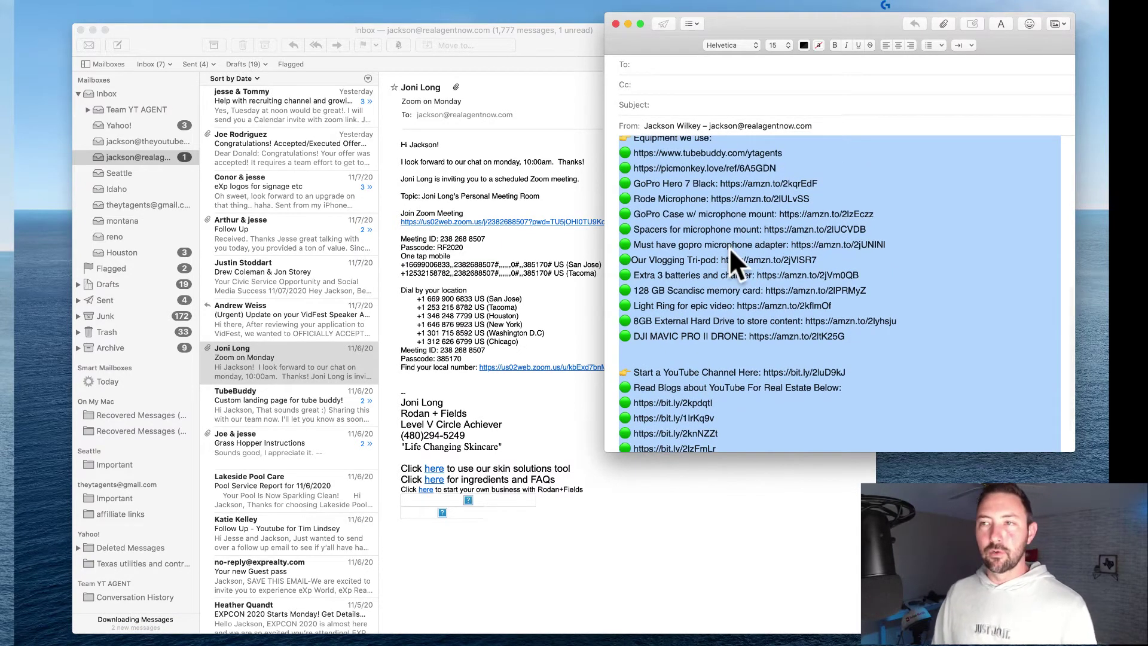
scroll(842, 263, "up", 15)
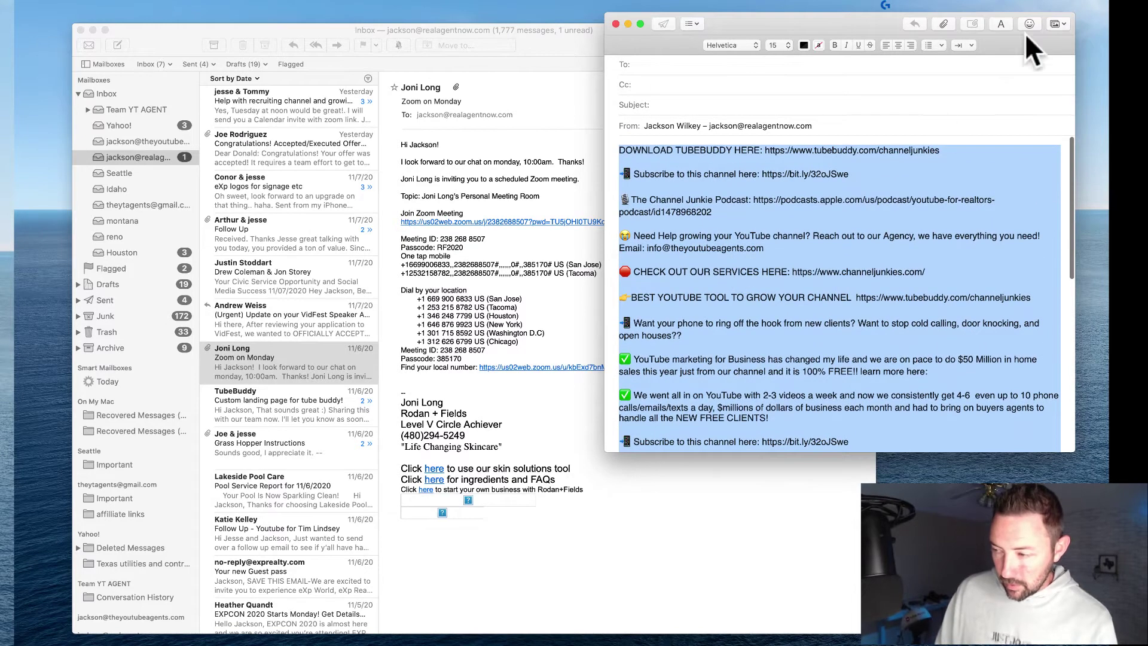
right_click(733, 238)
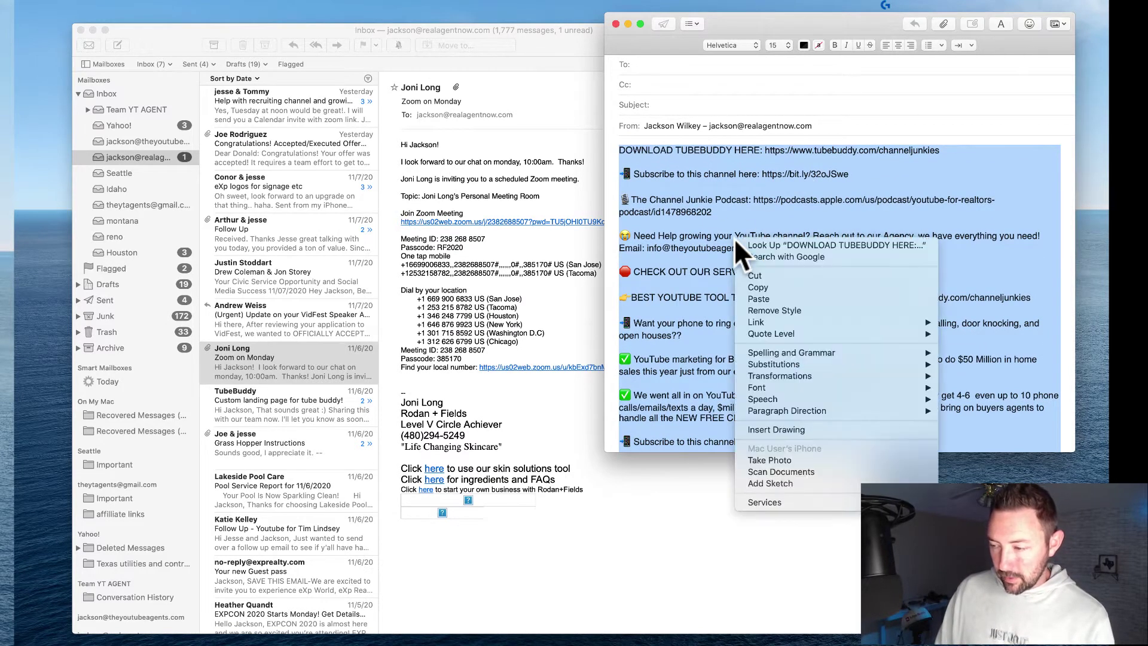
left_click(763, 288)
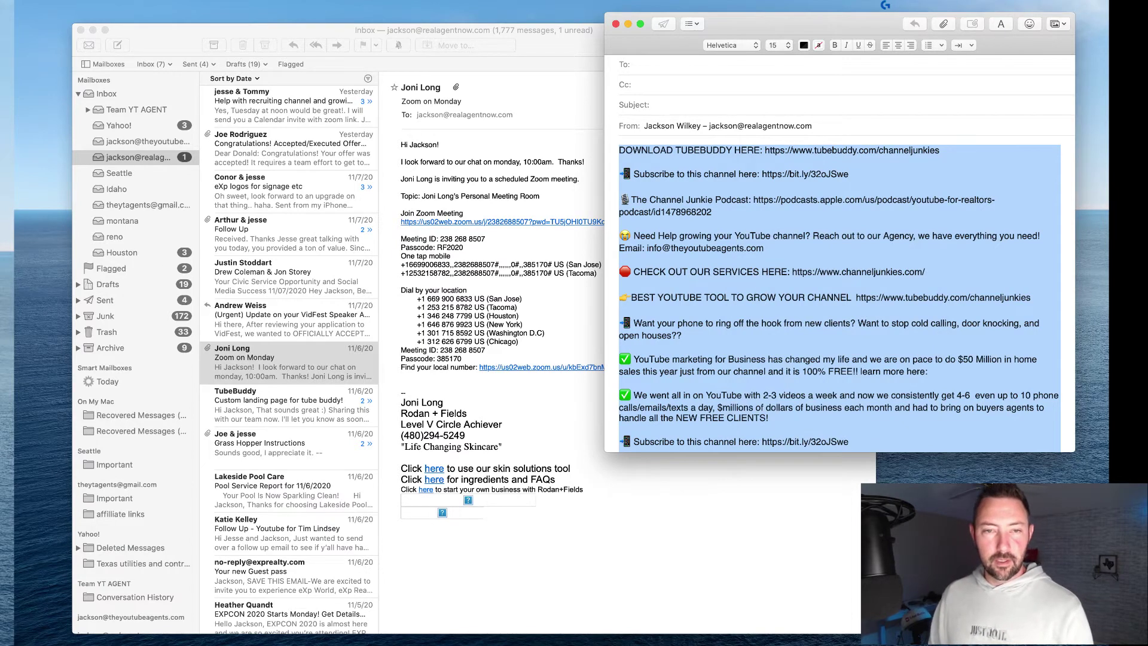
Return to TubeBuddy's bulk find and replace dialog and paste the new description as the replacement text.
left_click(443, 282)
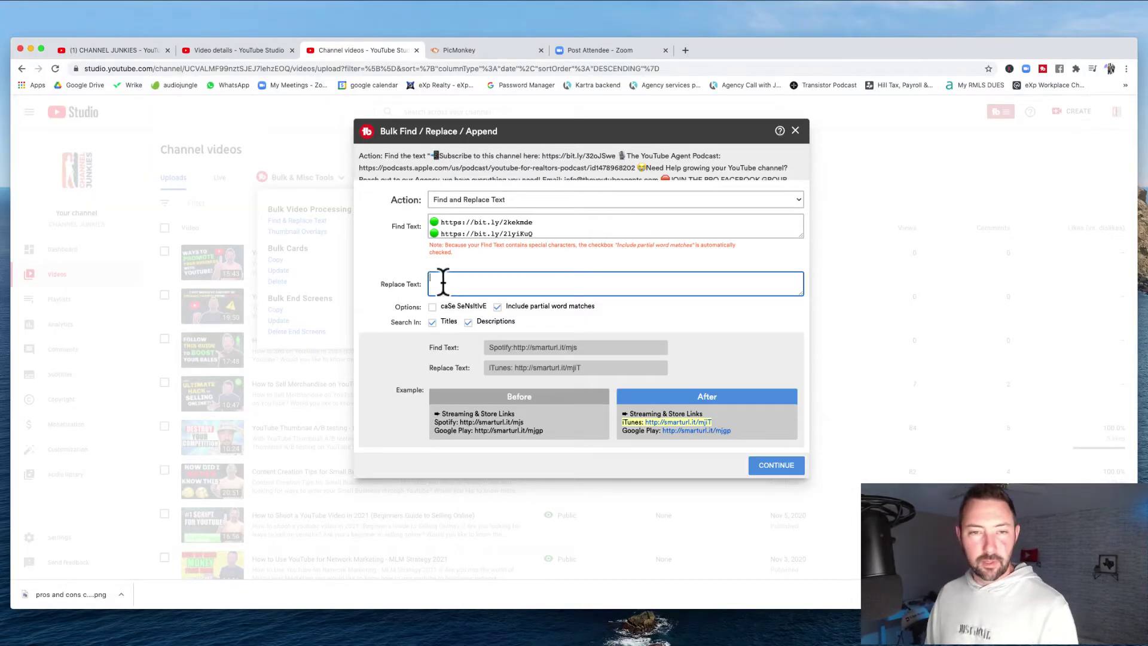
right_click(443, 283)
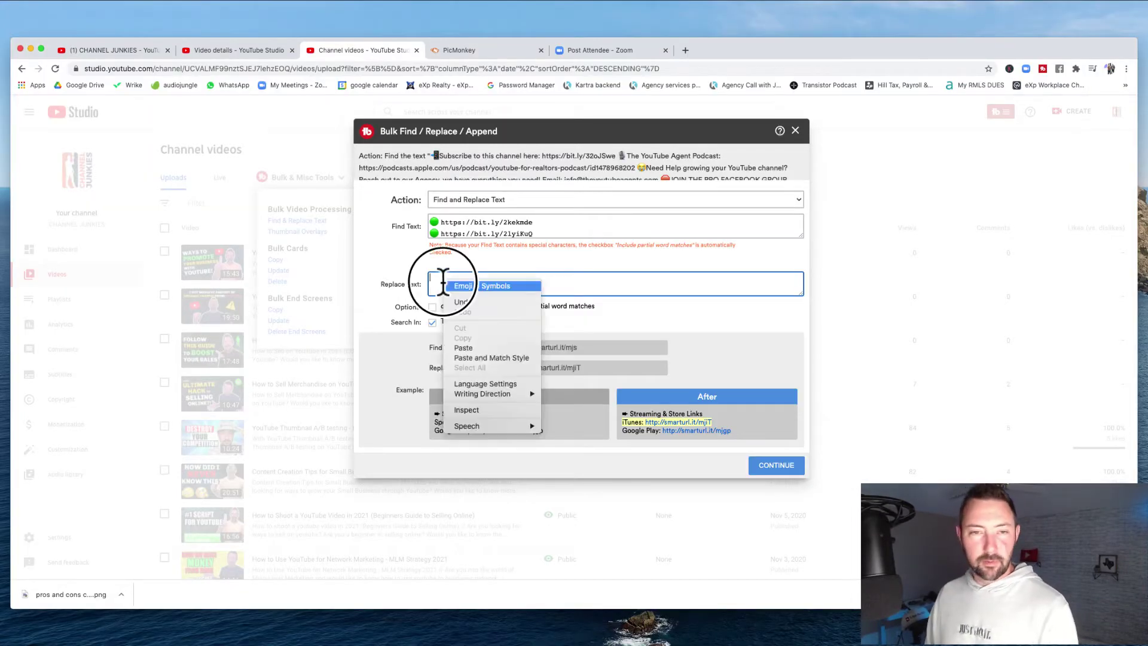
left_click(467, 347)
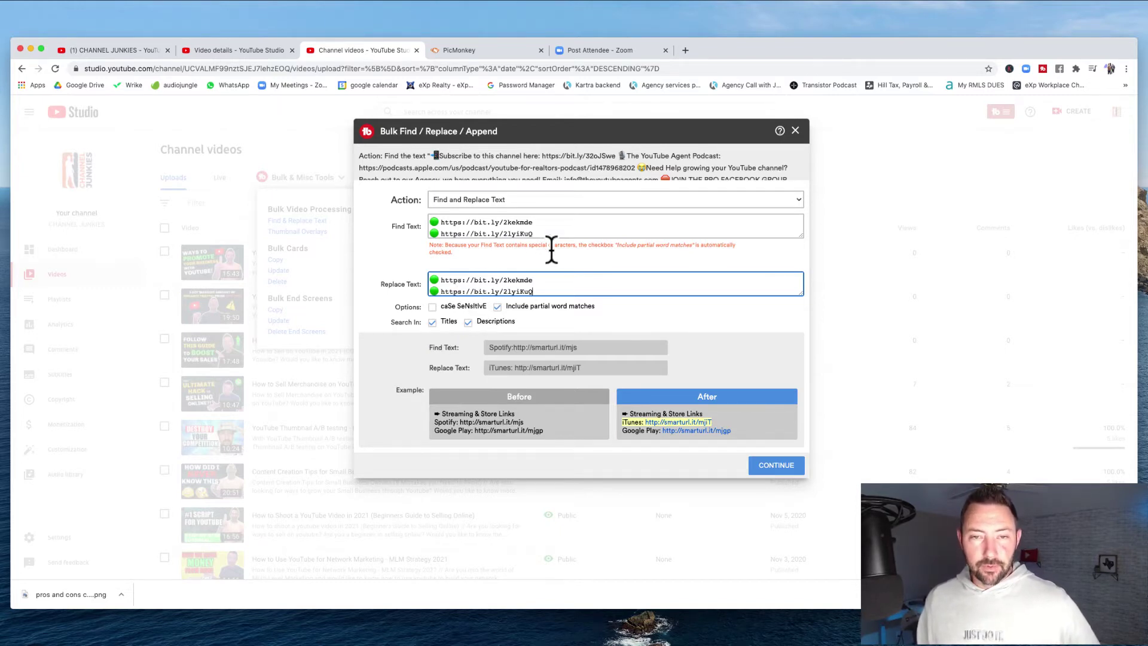
Exclude titles so only descriptions are searched, and run the search on the full list of all videos.
left_click_drag(604, 246, 702, 248)
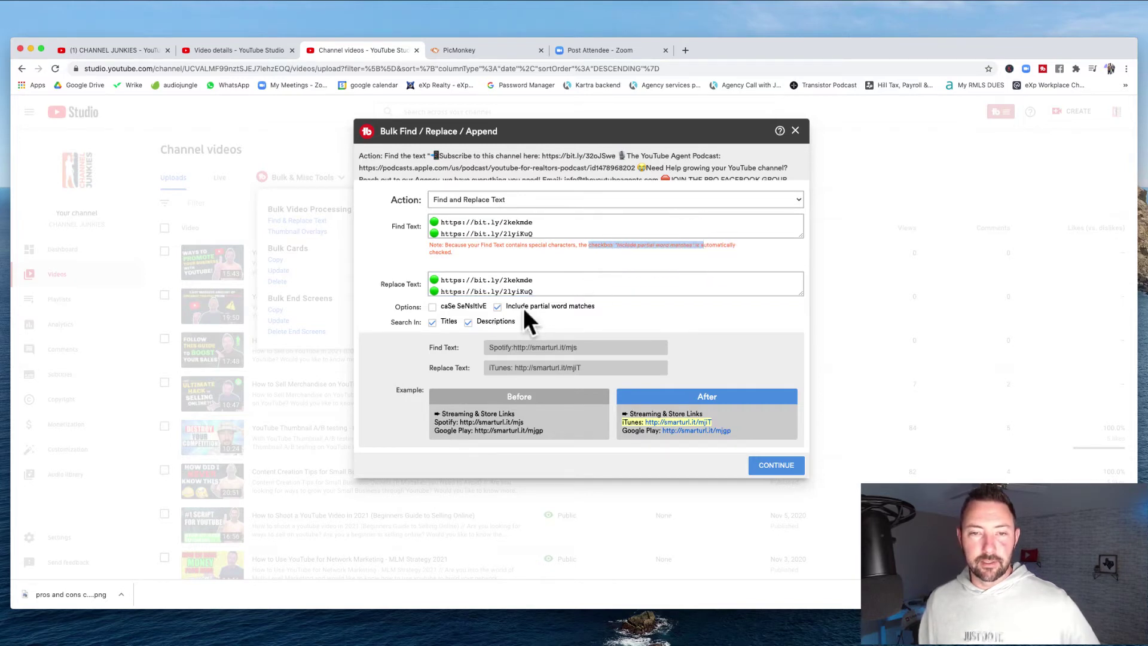
left_click(432, 323)
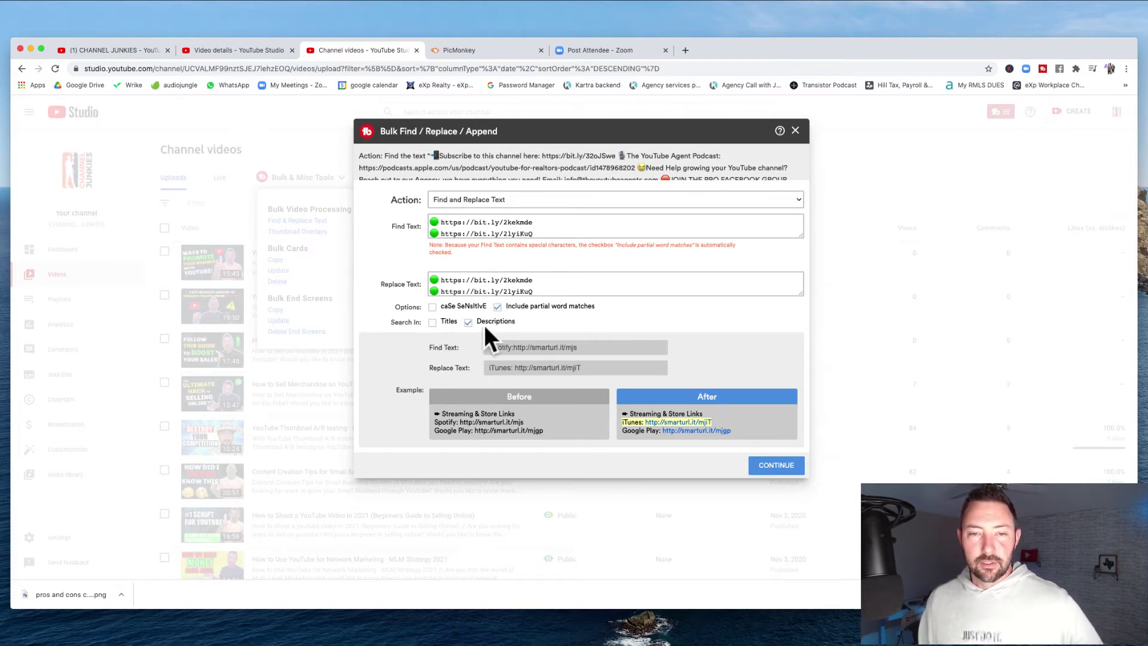
left_click(777, 467)
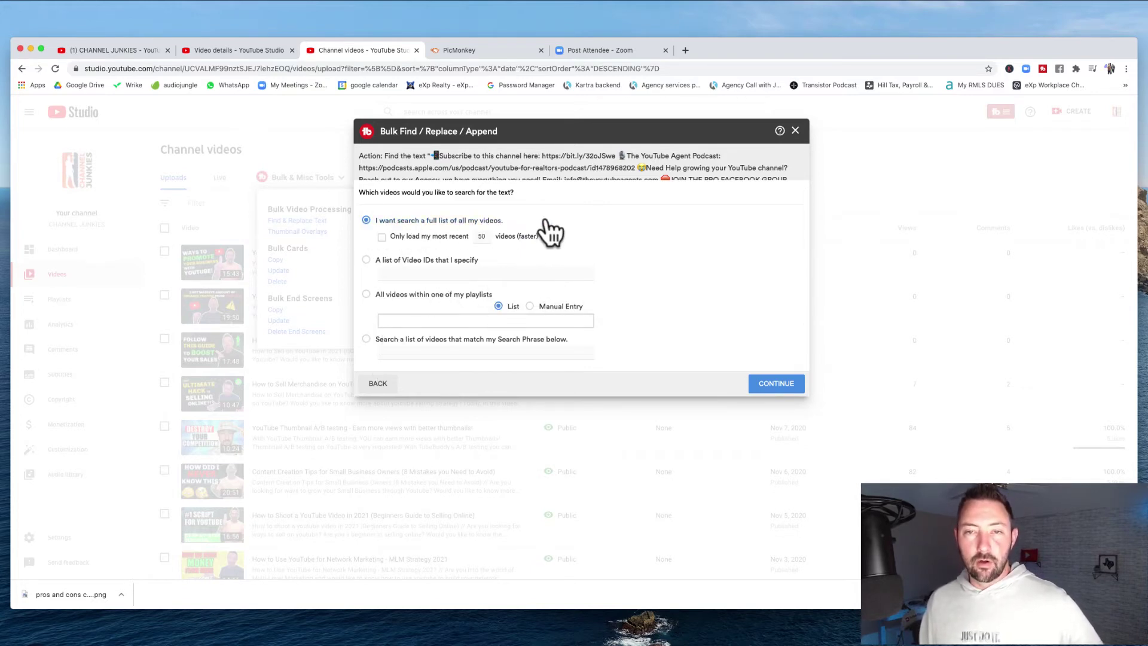
left_click(777, 384)
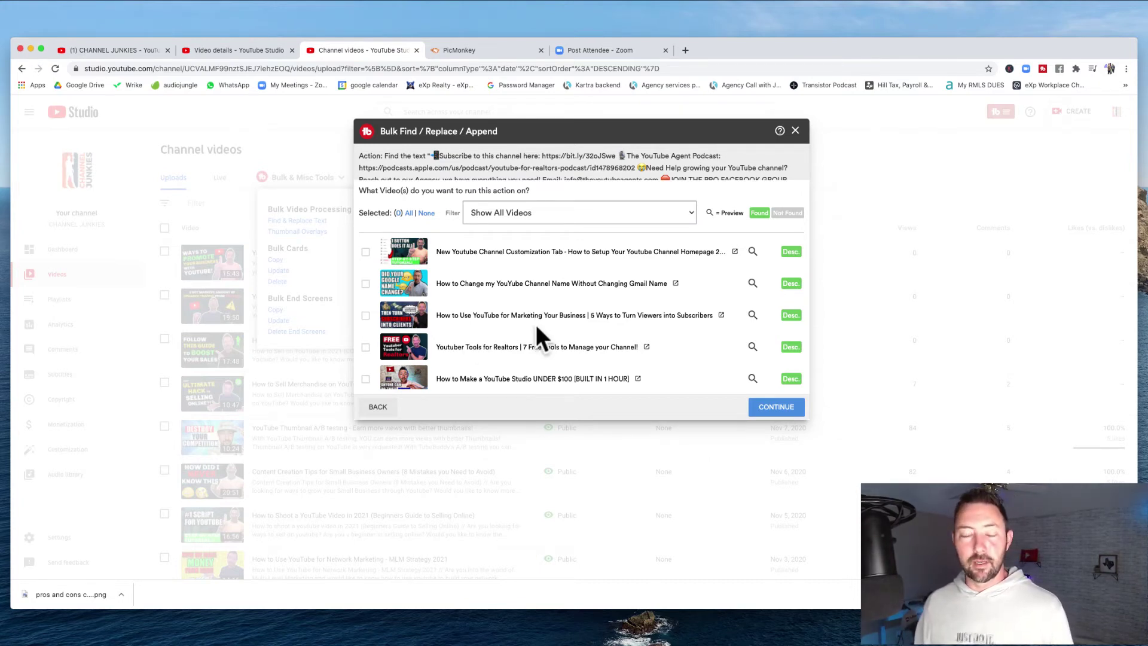
Select all the found videos for the text replacement and review the list.
left_click(408, 213)
scroll(428, 313, "down", 1)
scroll(428, 313, "down", 10)
scroll(428, 313, "down", 12)
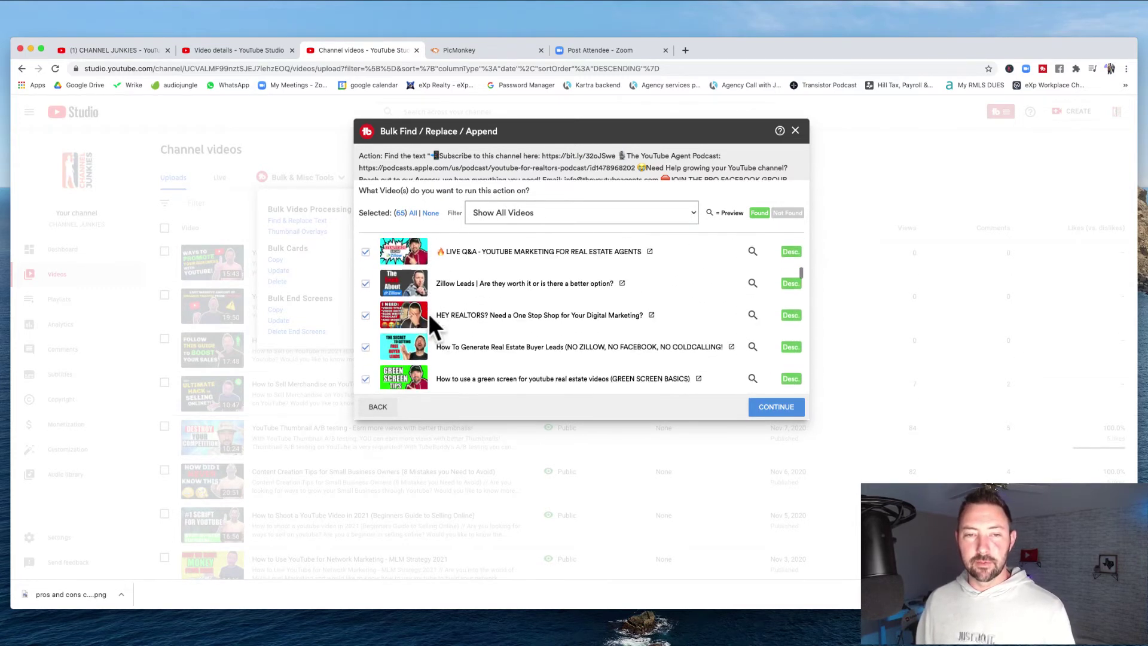
scroll(428, 313, "down", 5)
scroll(428, 313, "down", 10)
scroll(430, 316, "up", 20)
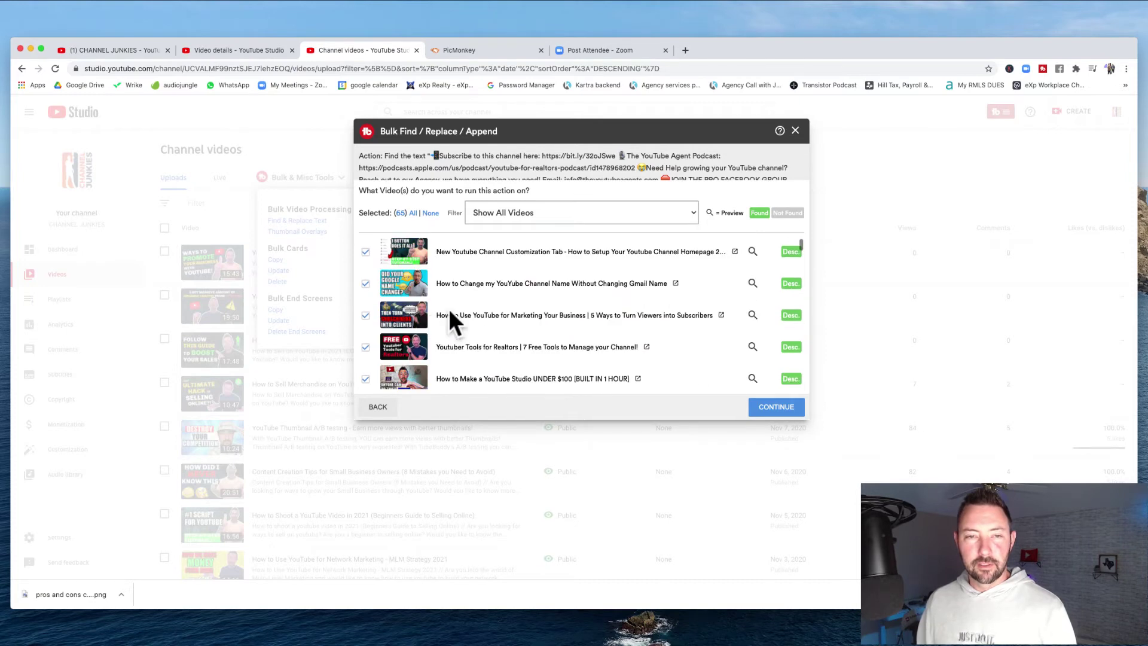
Confirm the bulk replacement for the selected videos, run it, and close the dialog once processing is complete.
left_click(790, 409)
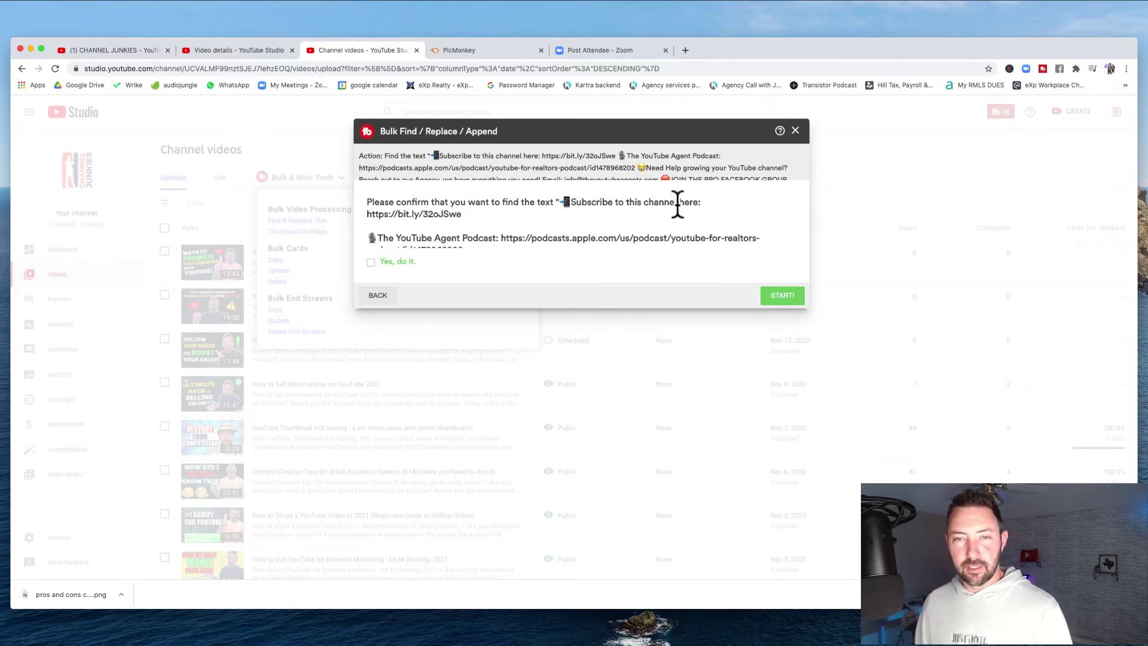
left_click(371, 263)
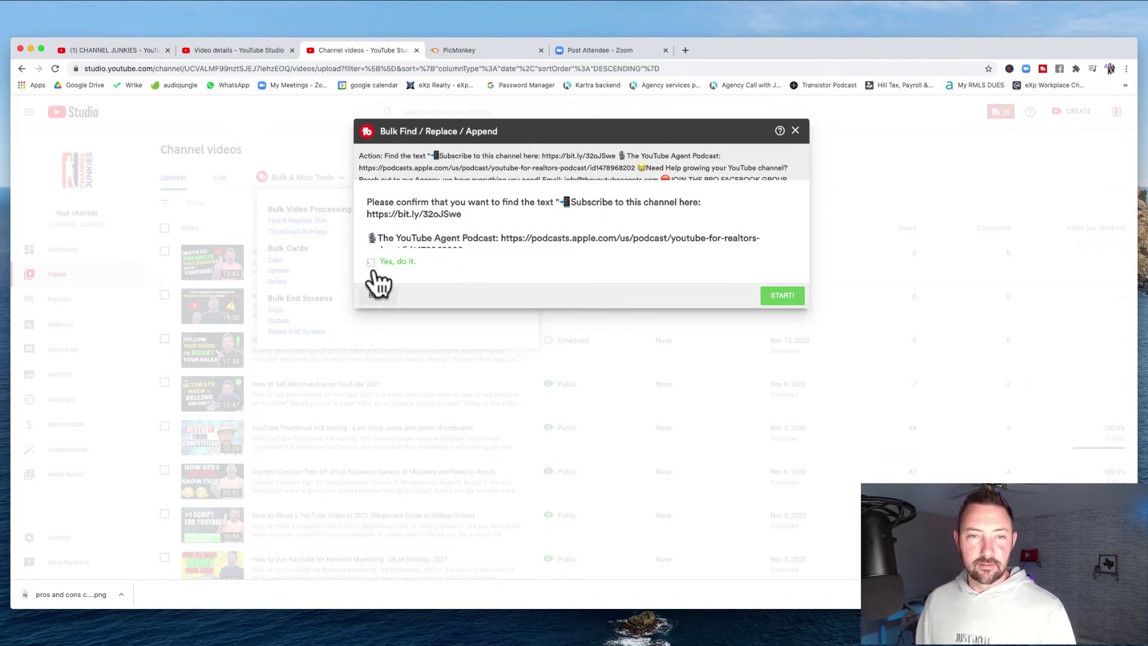
left_click(782, 295)
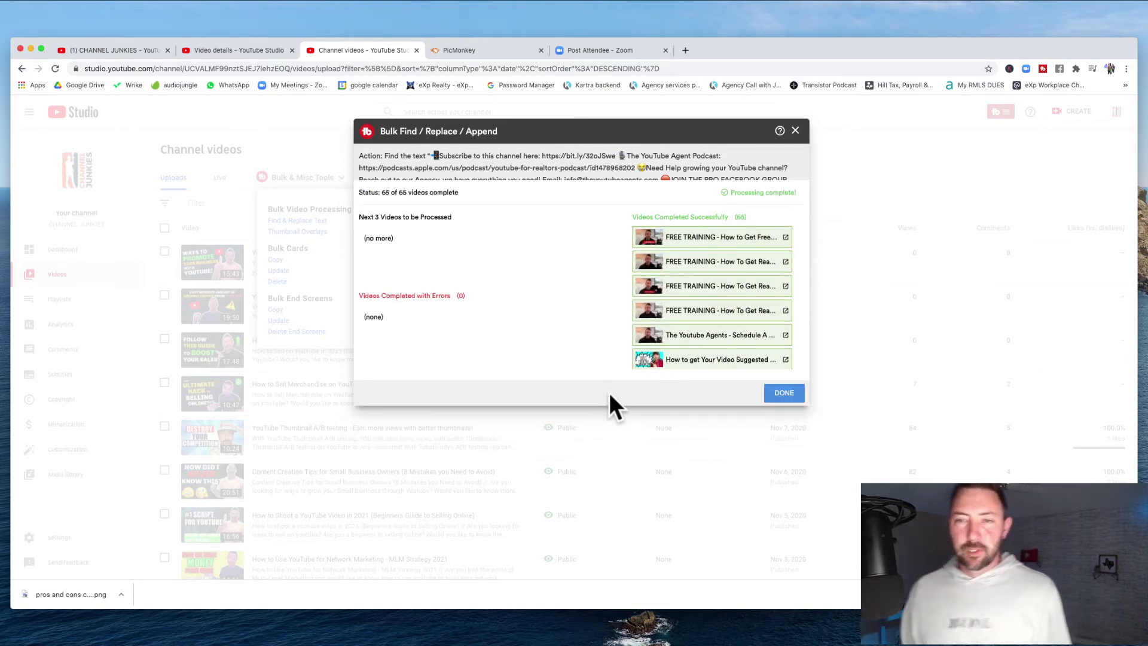
left_click(784, 394)
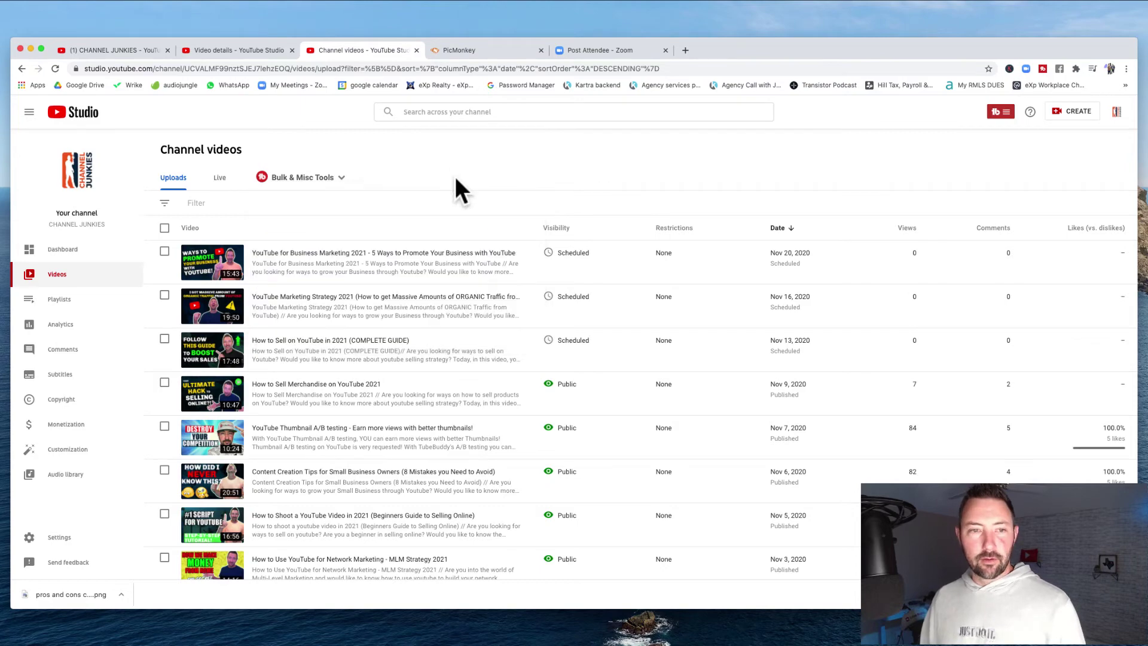
Reload the channel videos and check the replaced text in the description of "How to Make a YouTube Studio UNDER $100 [BUILT IN 1 HOUR]".
scroll(435, 275, "down", 10)
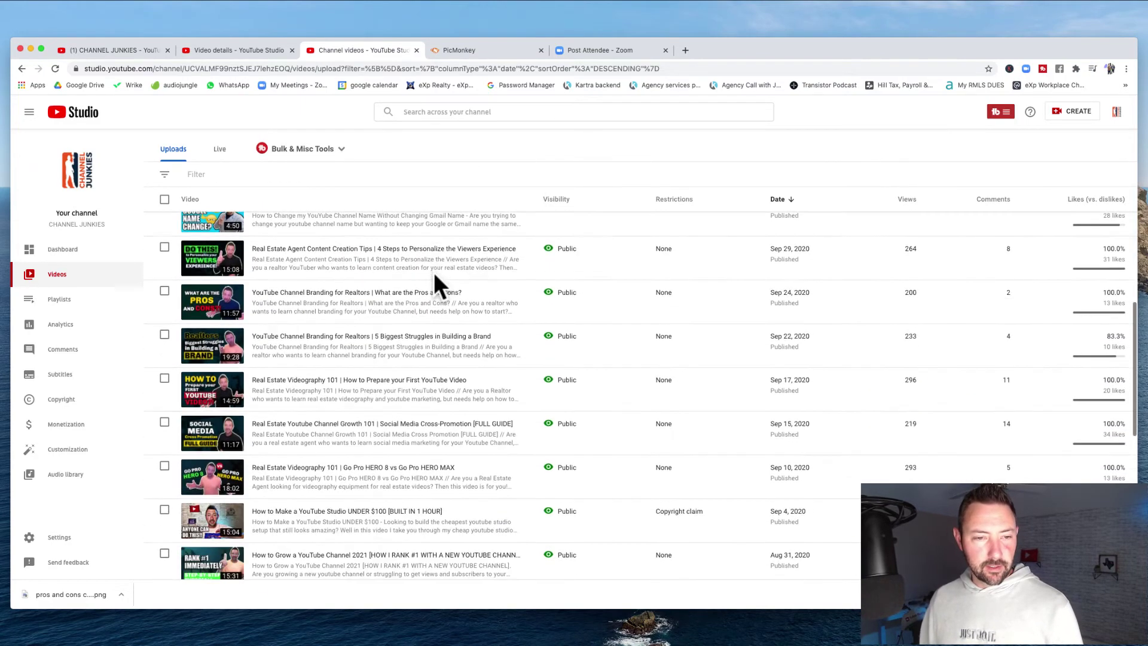
scroll(433, 272, "down", 3)
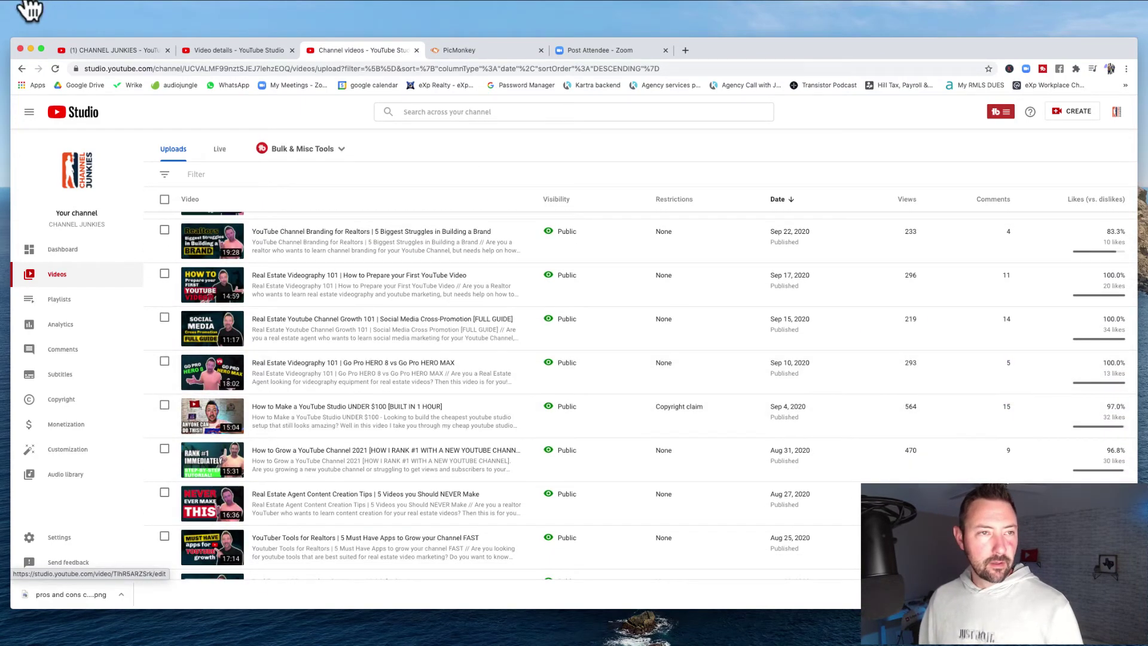
left_click(55, 68)
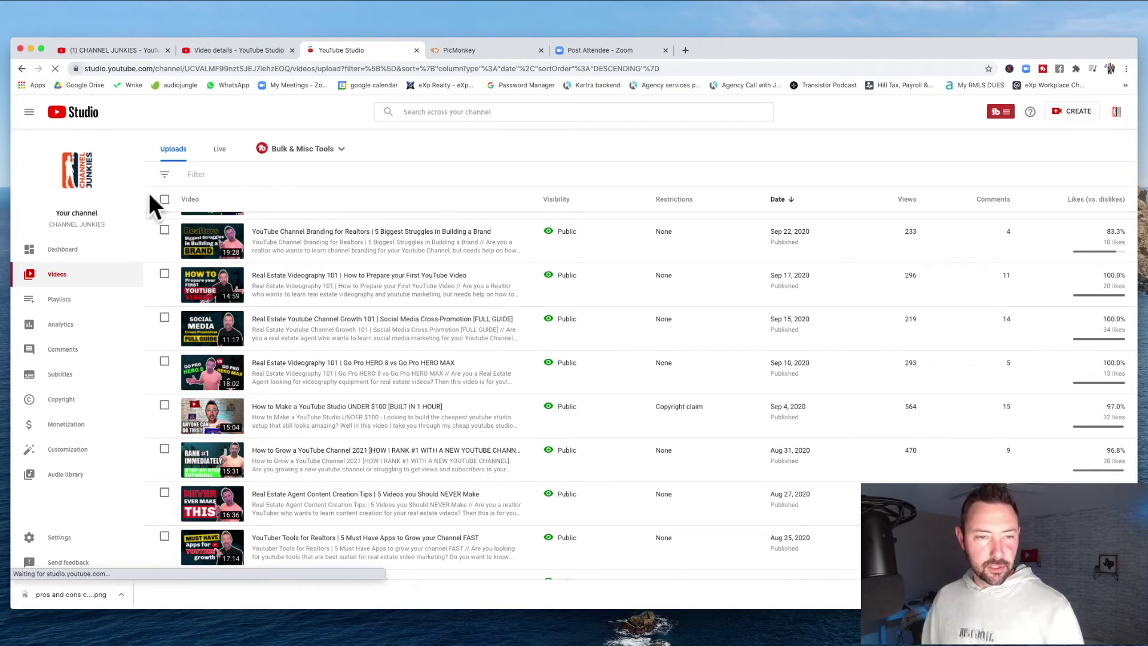
scroll(320, 436, "down", 2)
scroll(318, 429, "down", 10)
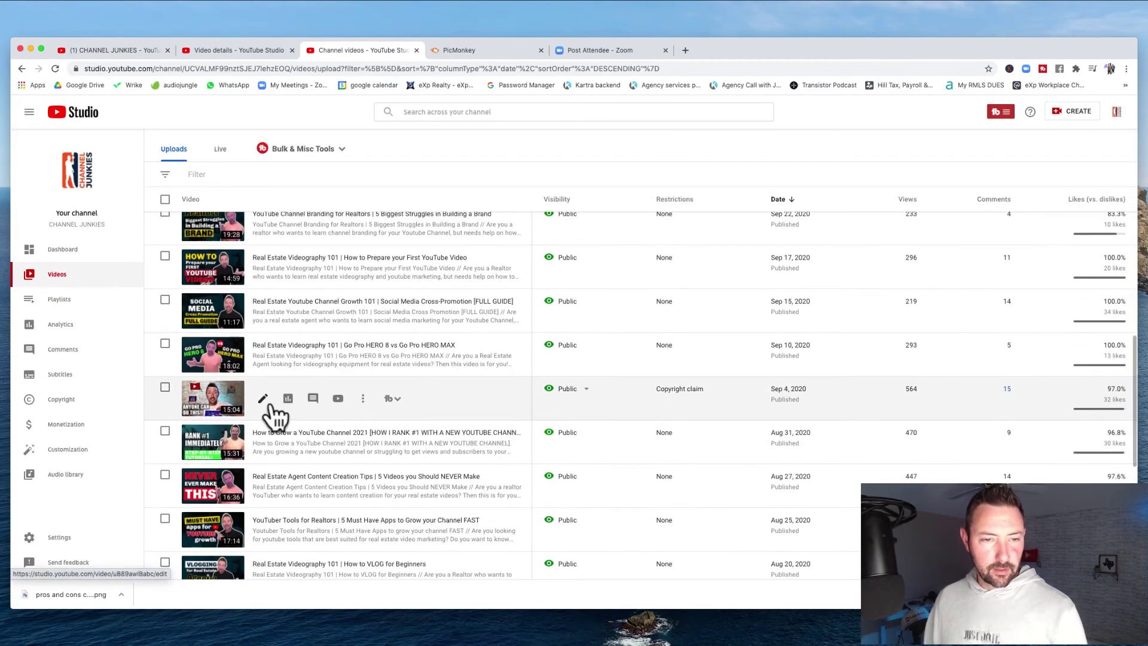
left_click(264, 399)
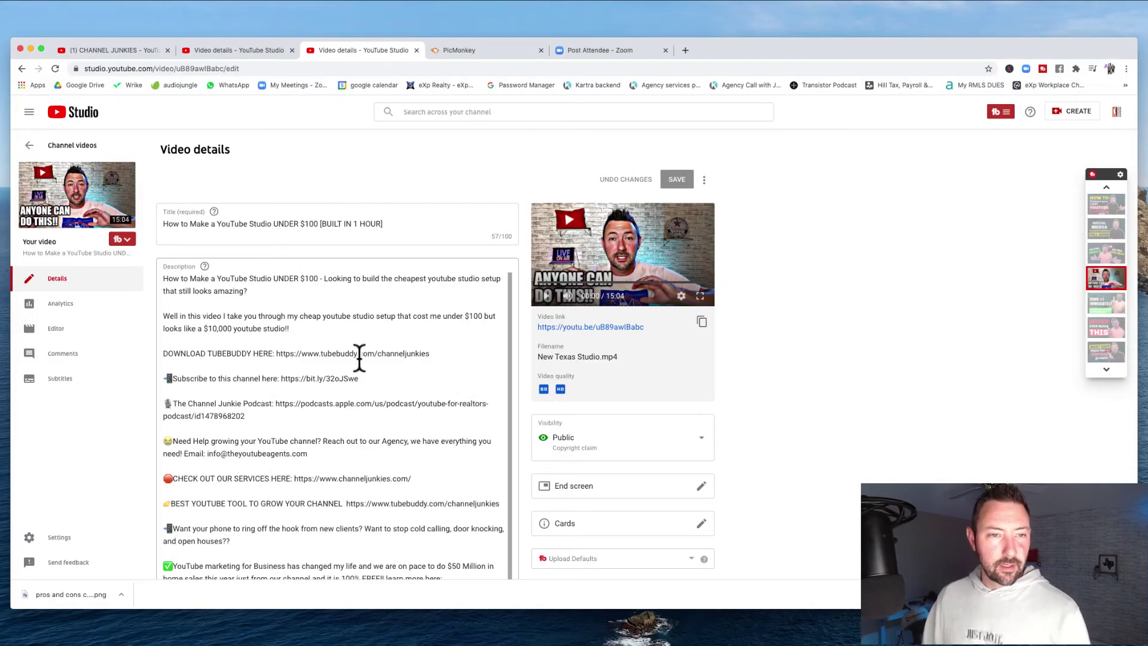
left_click_drag(160, 352, 330, 485)
scroll(329, 482, "down", 4)
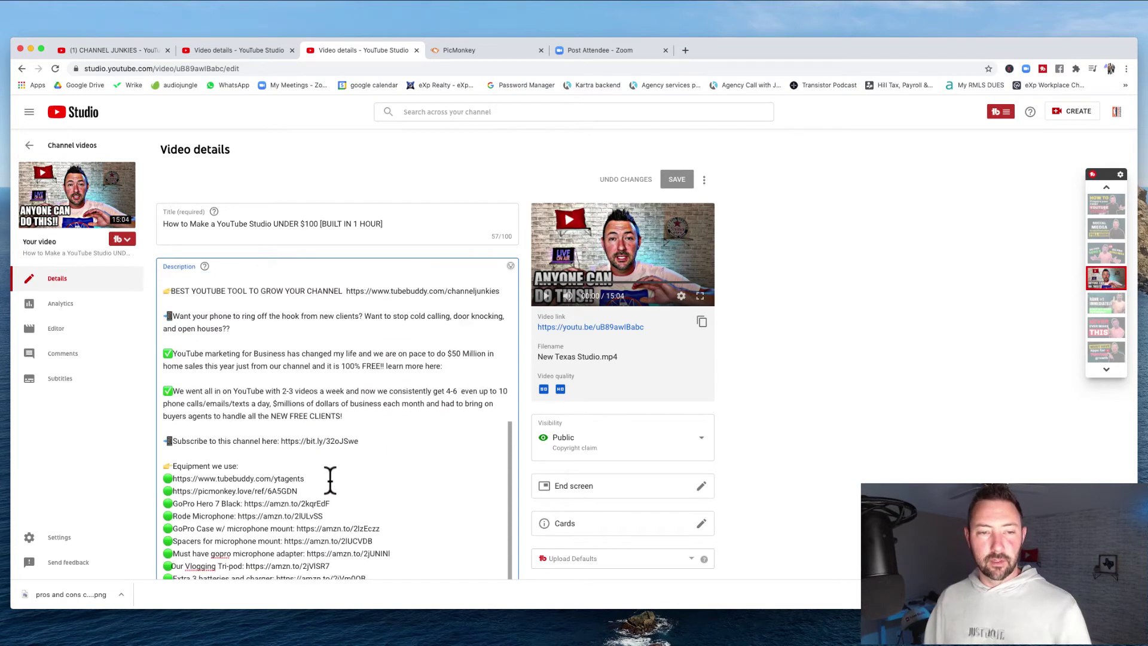
scroll(329, 478, "up", 4)
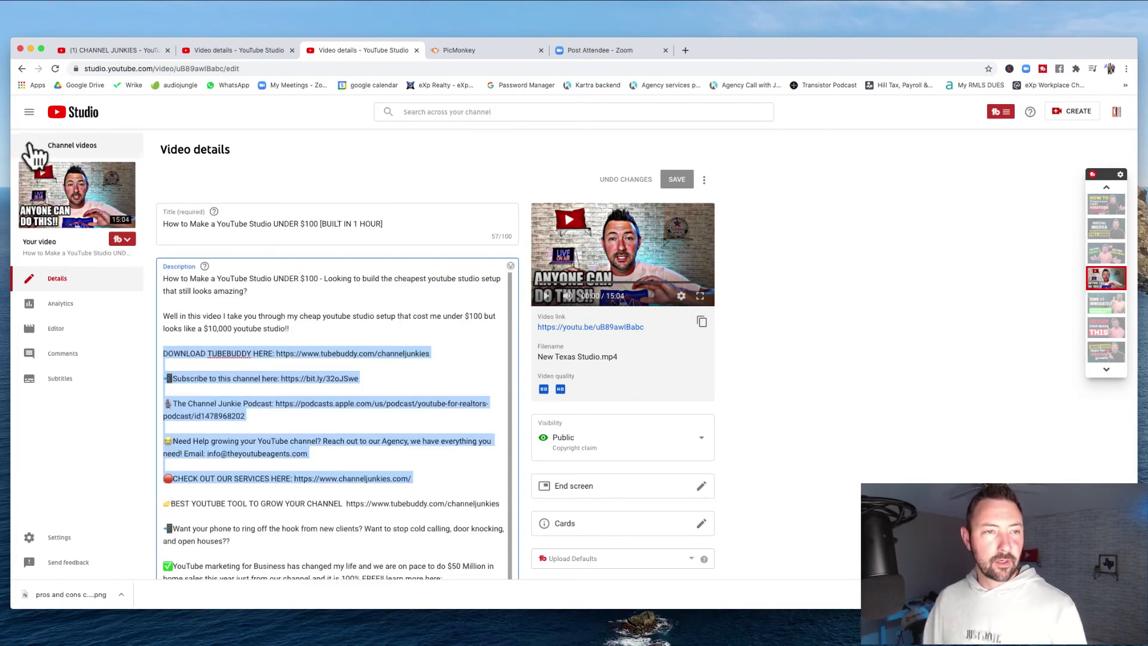
Return to the channel videos, go to the older uploads and open the details of "EXACTLY How to Create a Real Estate YouTube Channel for FREE Leads".
left_click(29, 149)
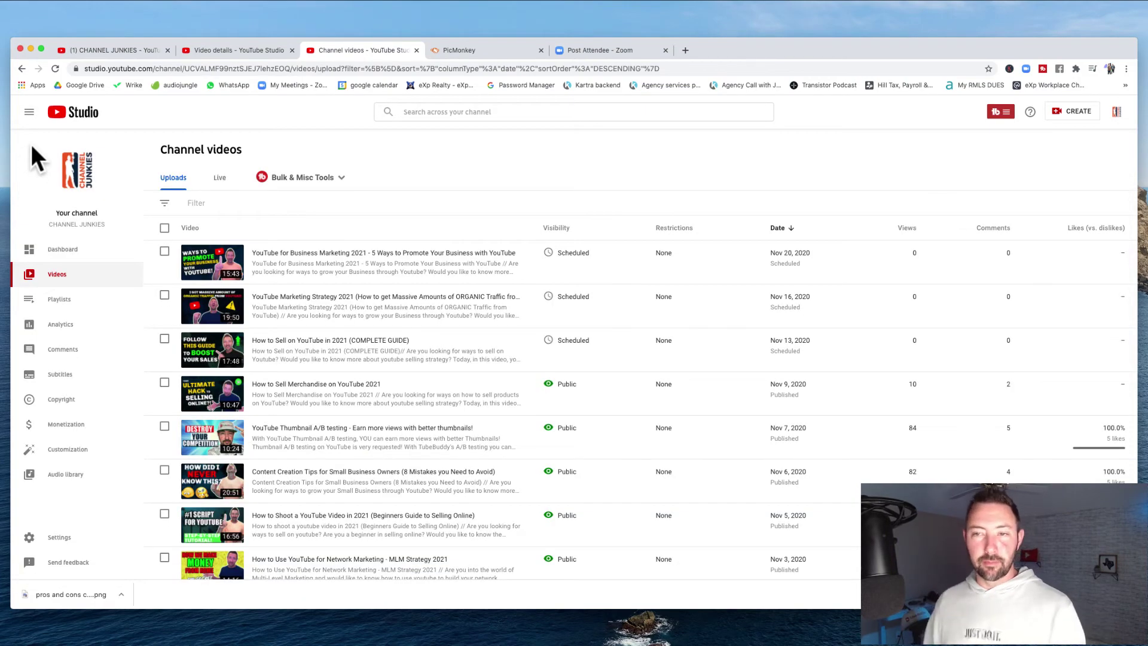
scroll(658, 403, "down", 15)
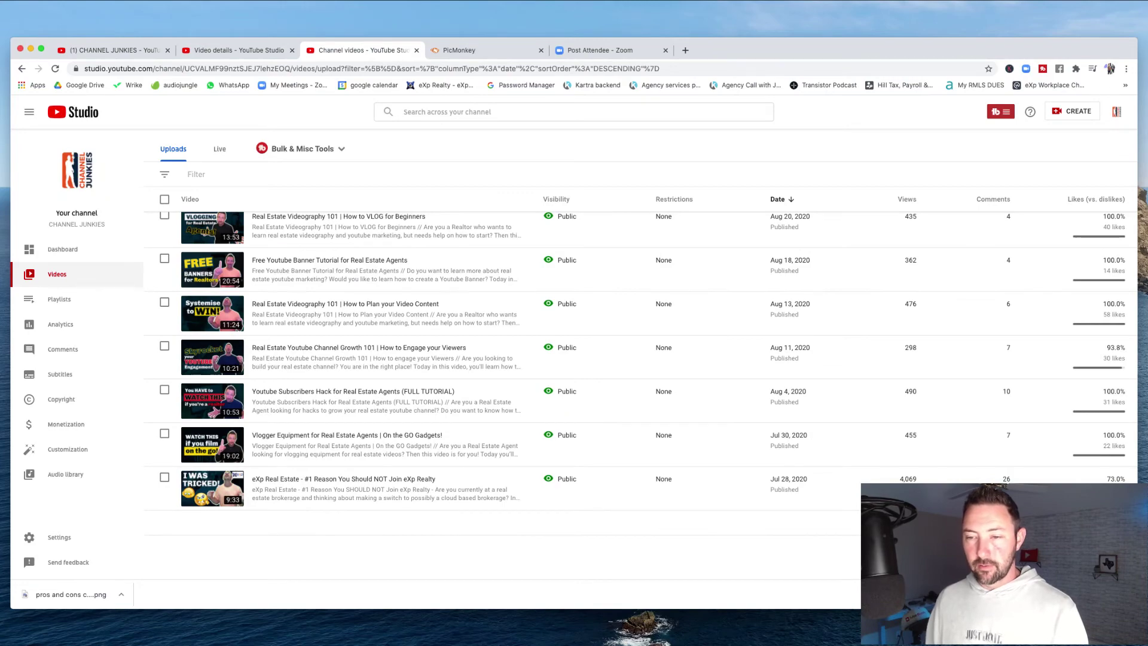
scroll(657, 404, "down", 10)
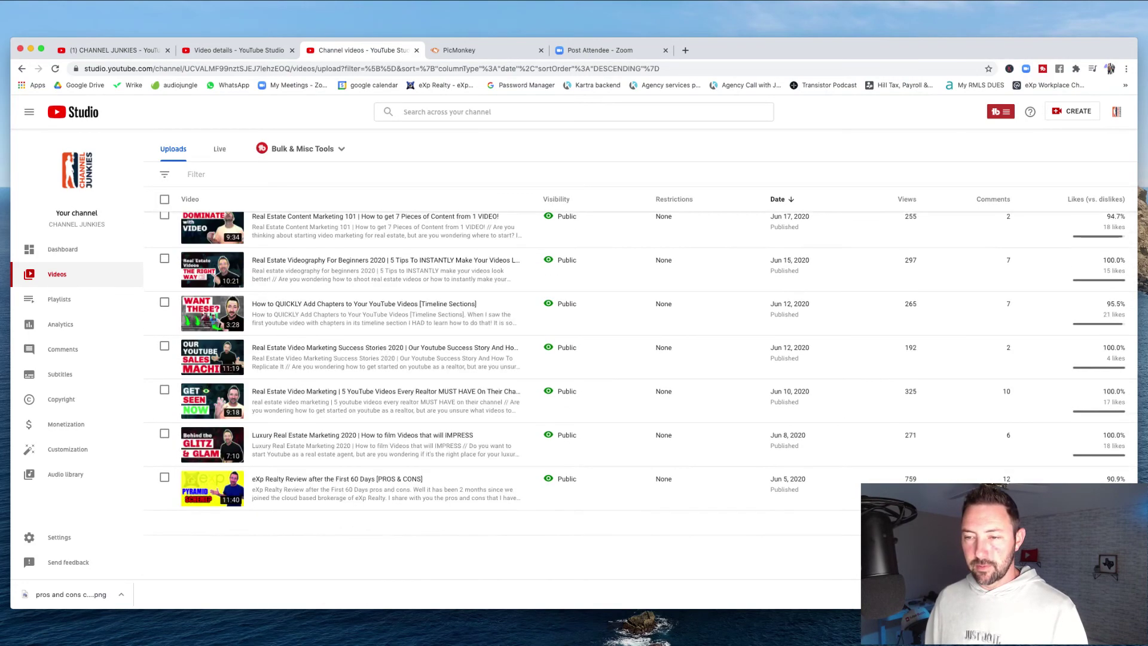
left_click(1095, 523)
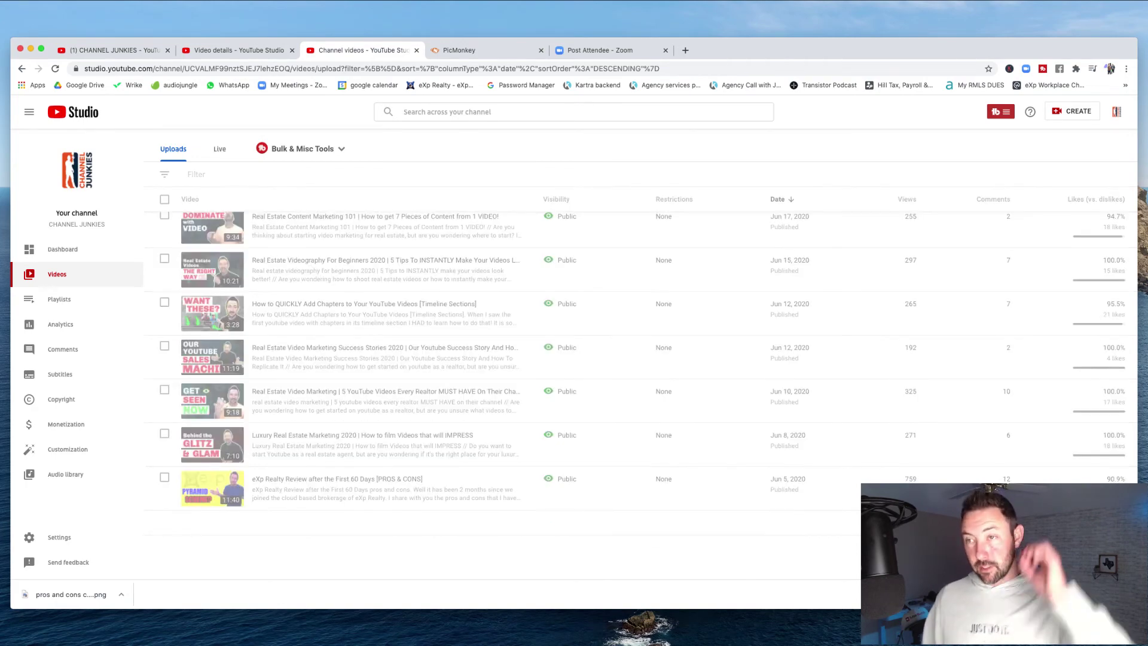
scroll(297, 431, "down", 15)
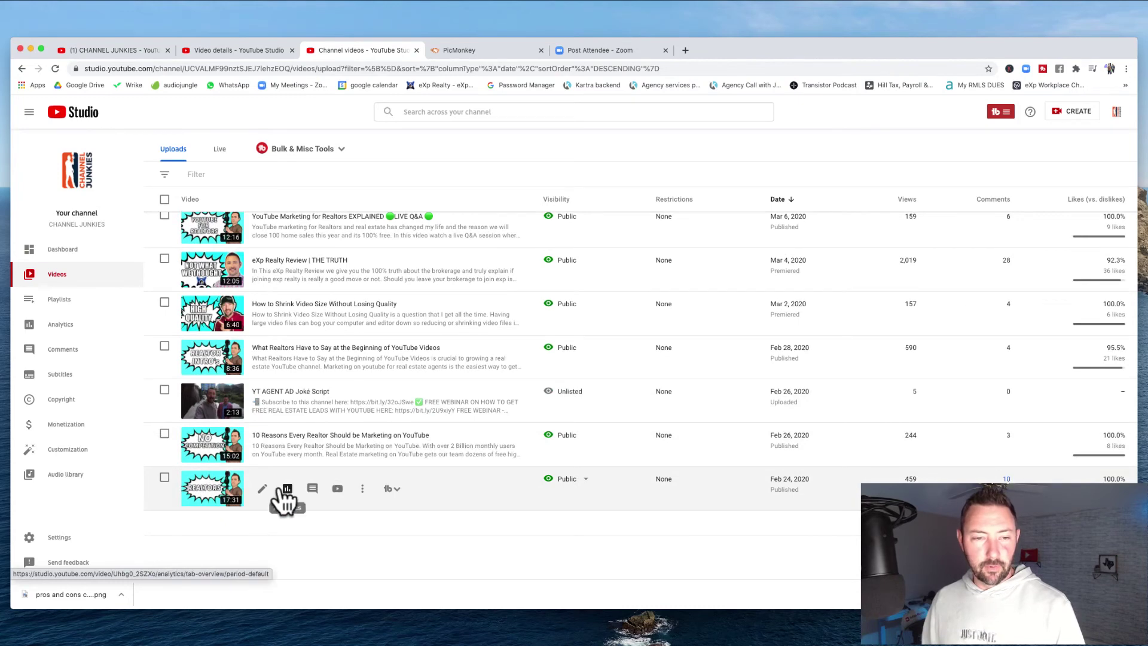
left_click(263, 489)
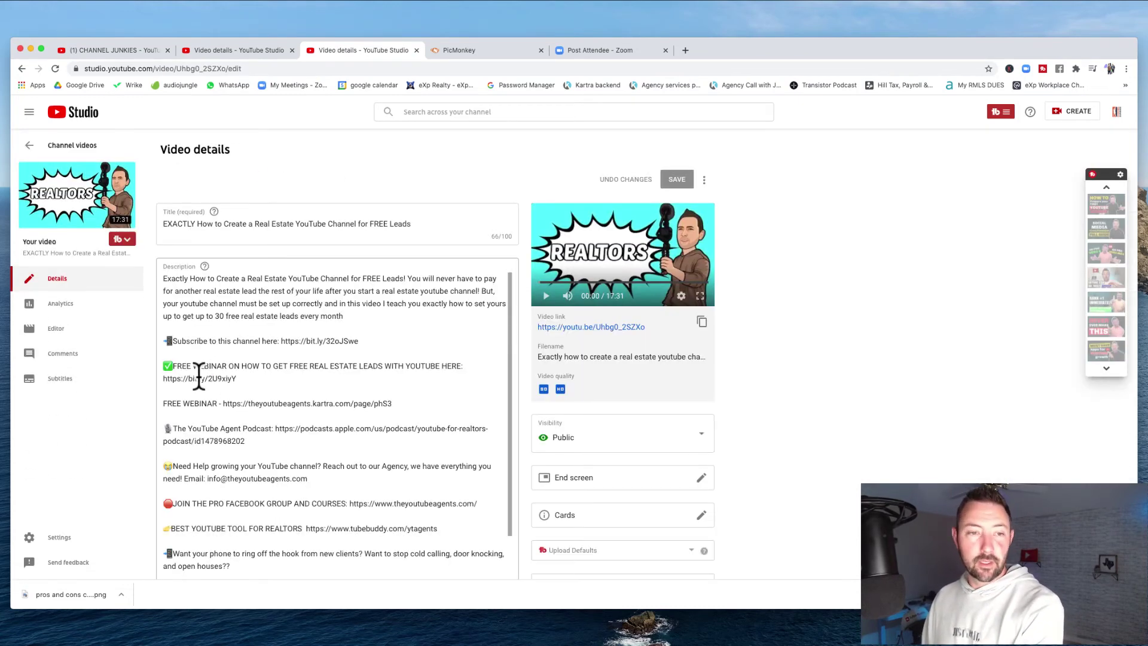
Copy the older video's description text from the "Subscribe to this channel here" line through the last blog link.
scroll(201, 374, "down", 1)
left_click_drag(165, 335, 220, 295)
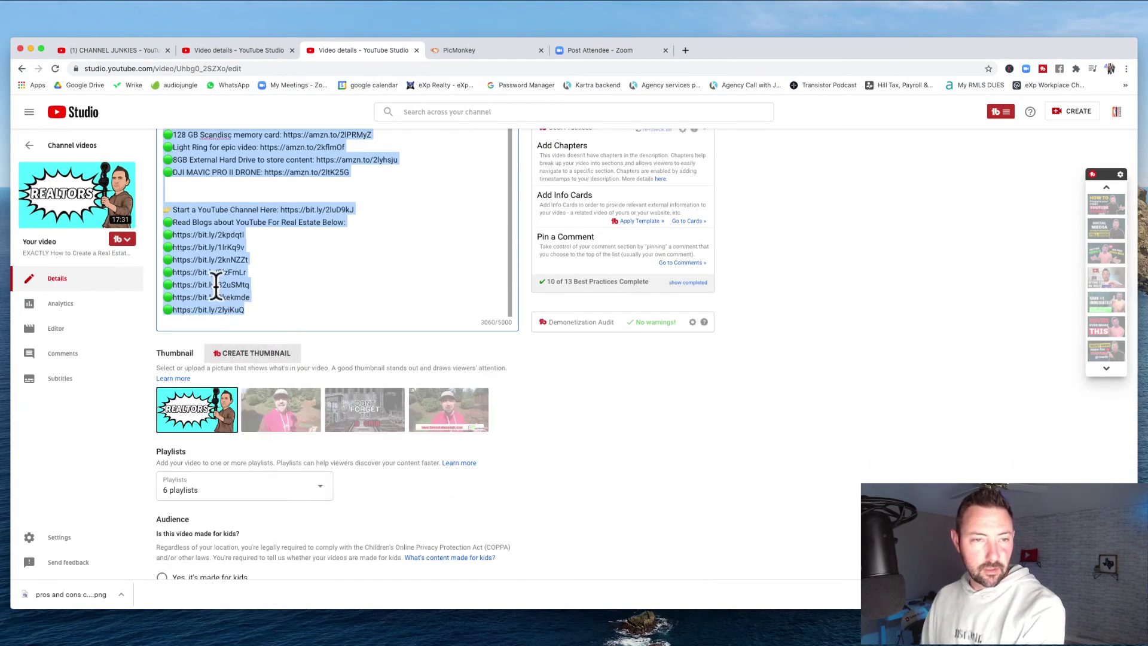
right_click(209, 276)
left_click(234, 349)
Return to the channel videos in the other browser tab and open bulk Find & Replace Text with the copied description as the find text.
left_click(255, 48)
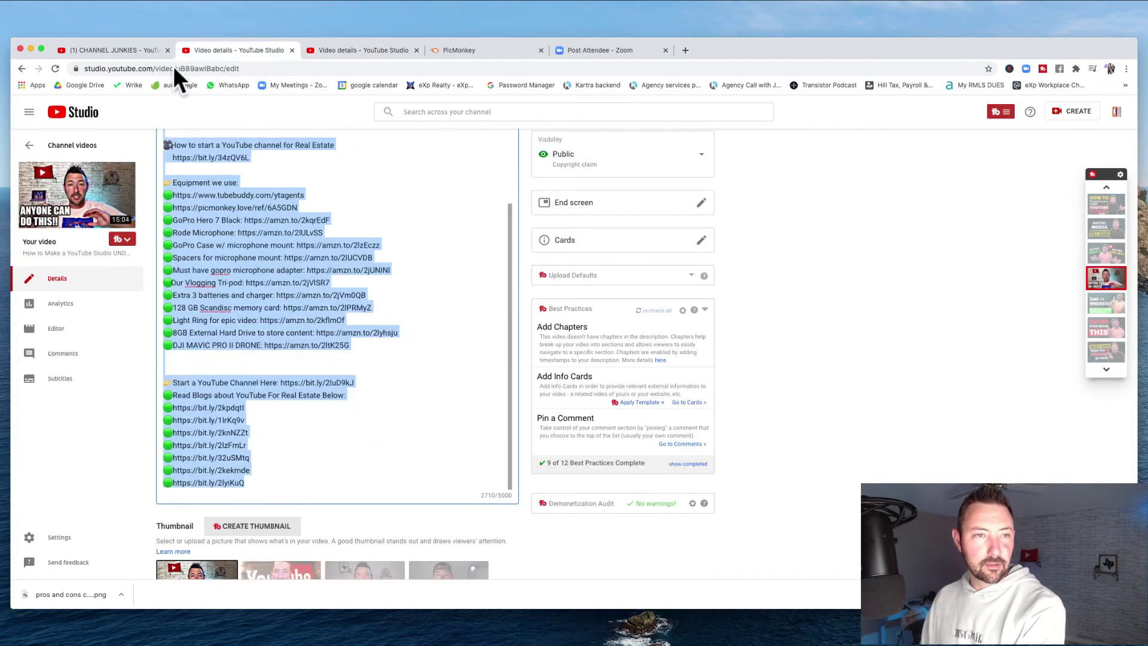
left_click(138, 50)
left_click(224, 49)
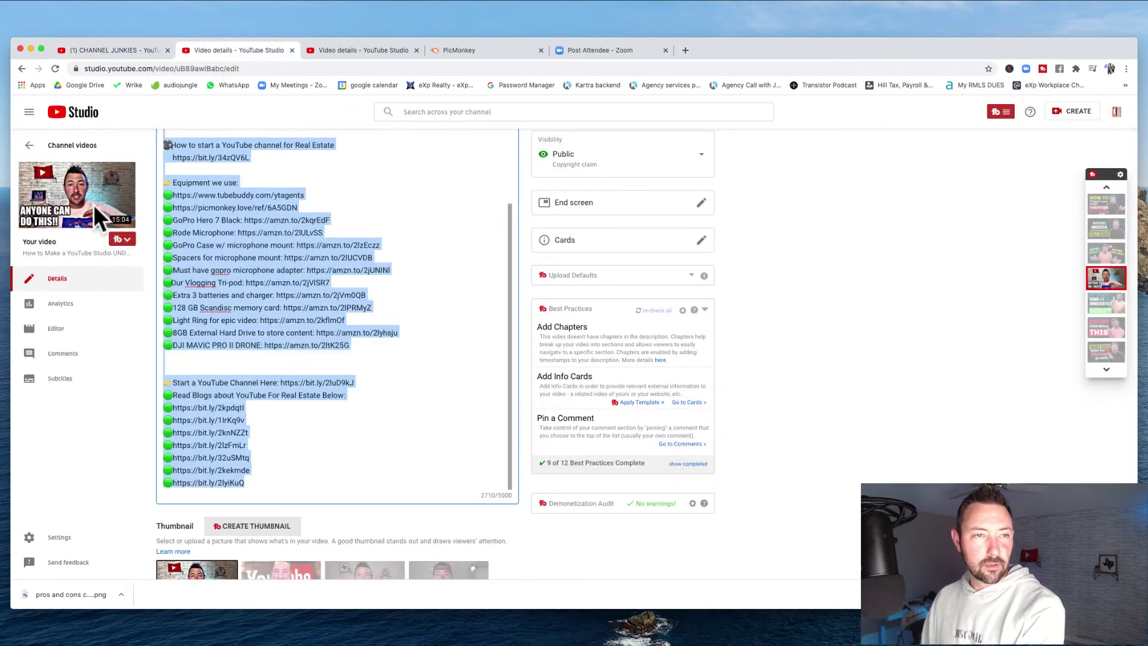
left_click(71, 145)
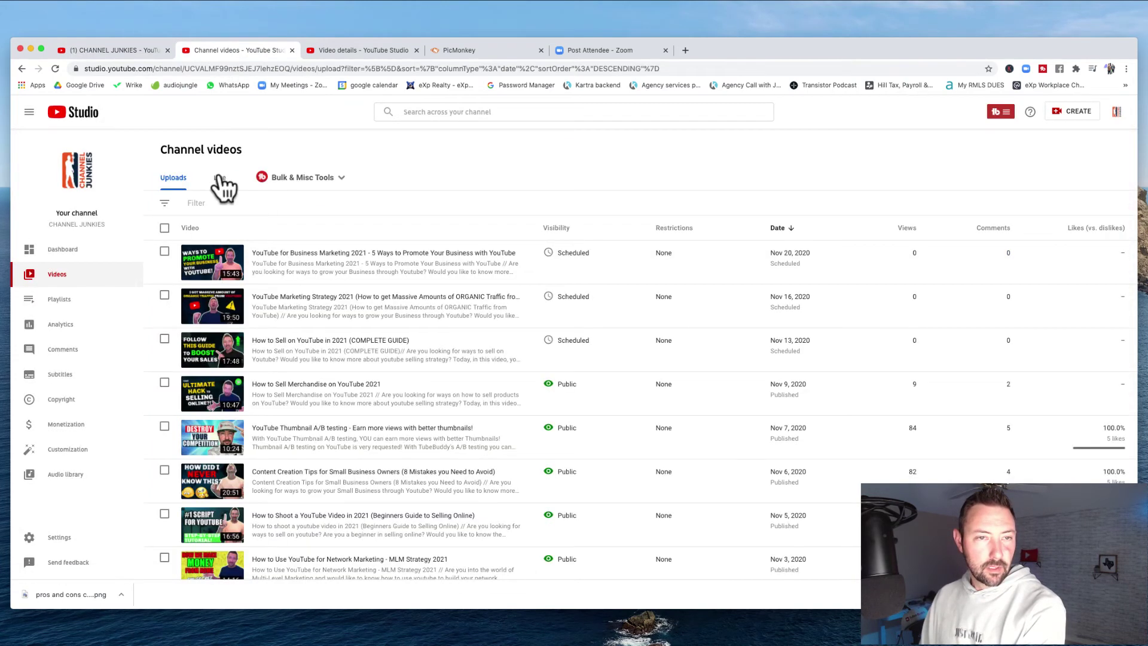
left_click(338, 179)
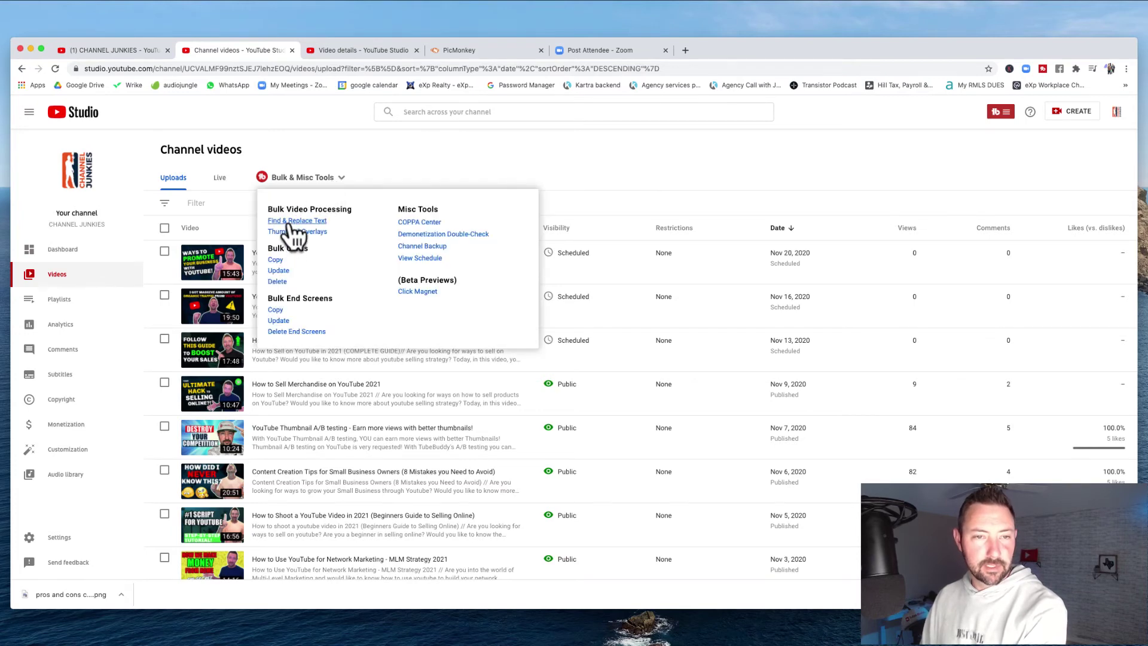
left_click(289, 223)
left_click(447, 195)
key("super+v")
Copy the standard description starting with "DOWNLOAD TUBEBUDDY HERE" from the Mail draft and paste it as the replacement text.
left_click(456, 280)
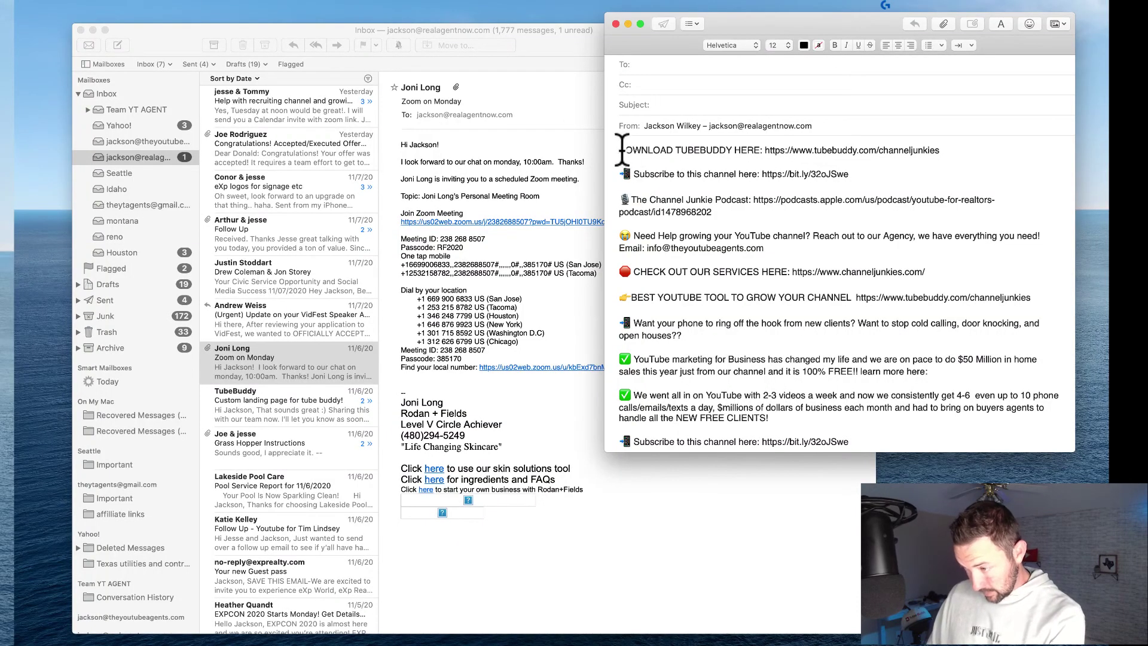
left_click_drag(622, 150, 826, 474)
right_click(681, 362)
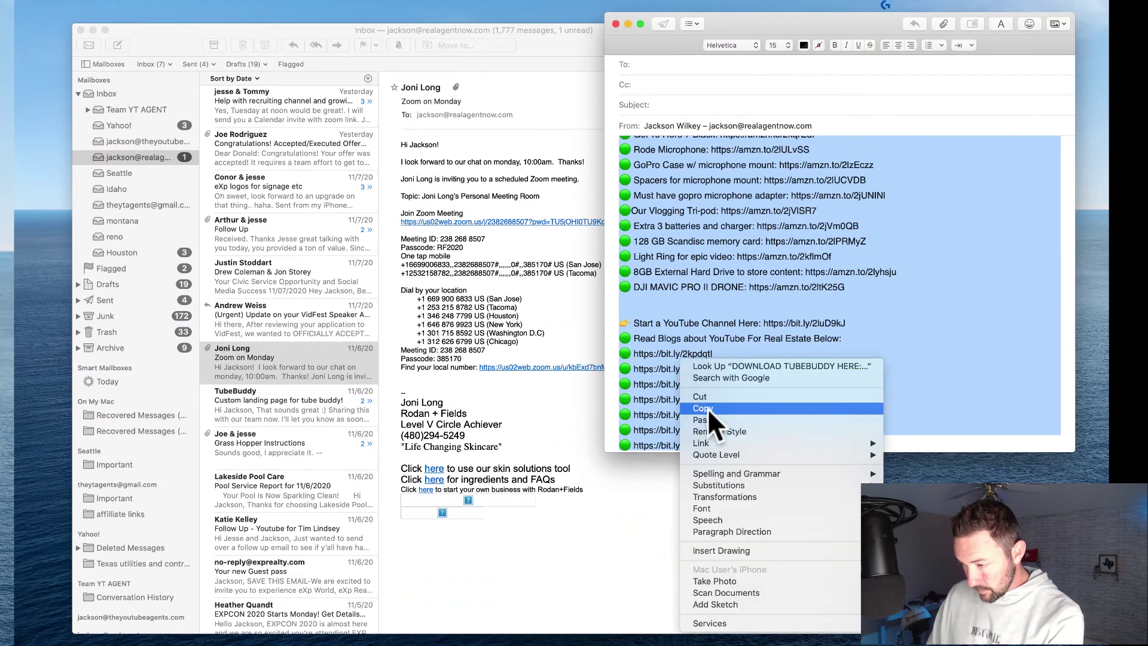
left_click(704, 409)
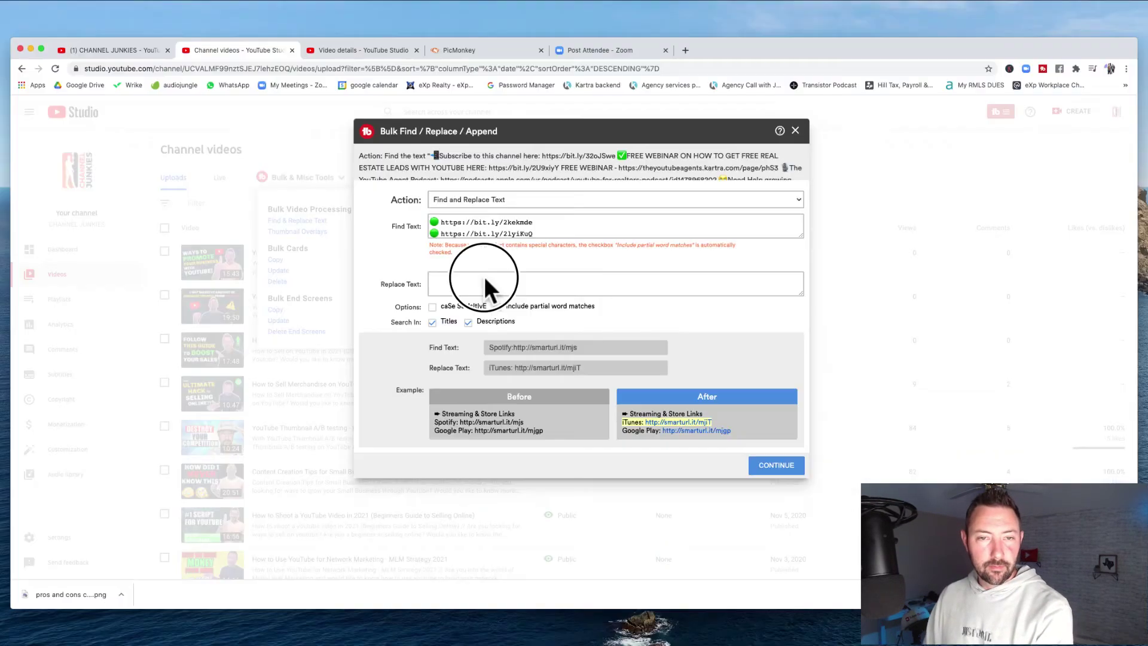
left_click(478, 281)
key("super+v")
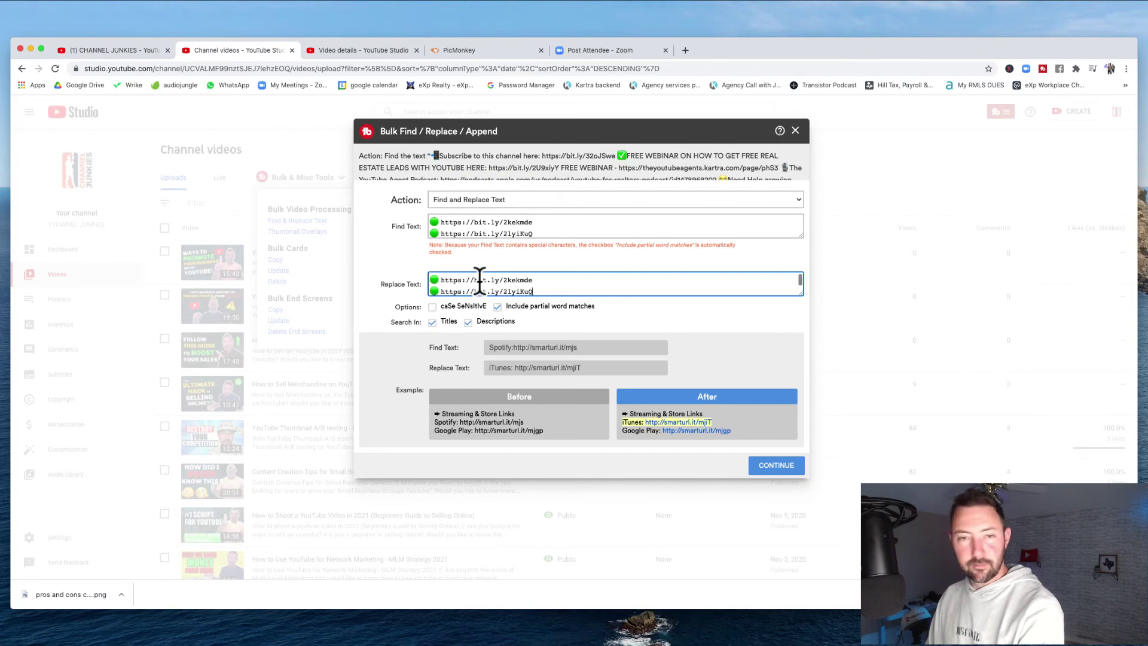
Exclude titles so that only descriptions are searched, and search the full list of all videos for the text.
left_click(433, 324)
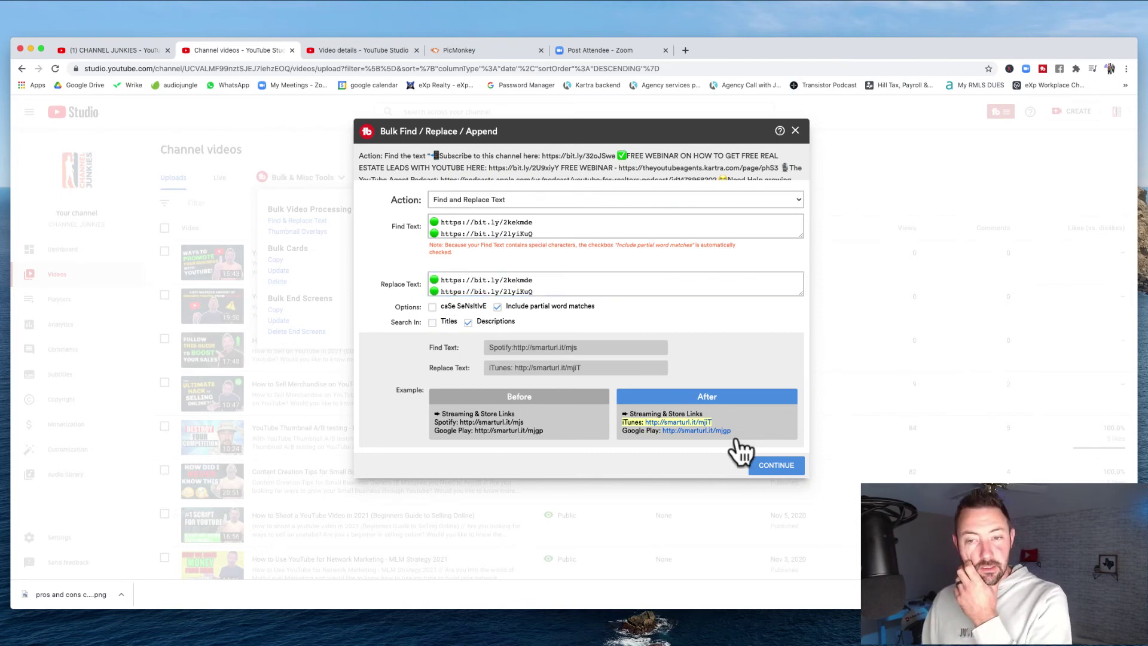
left_click(772, 473)
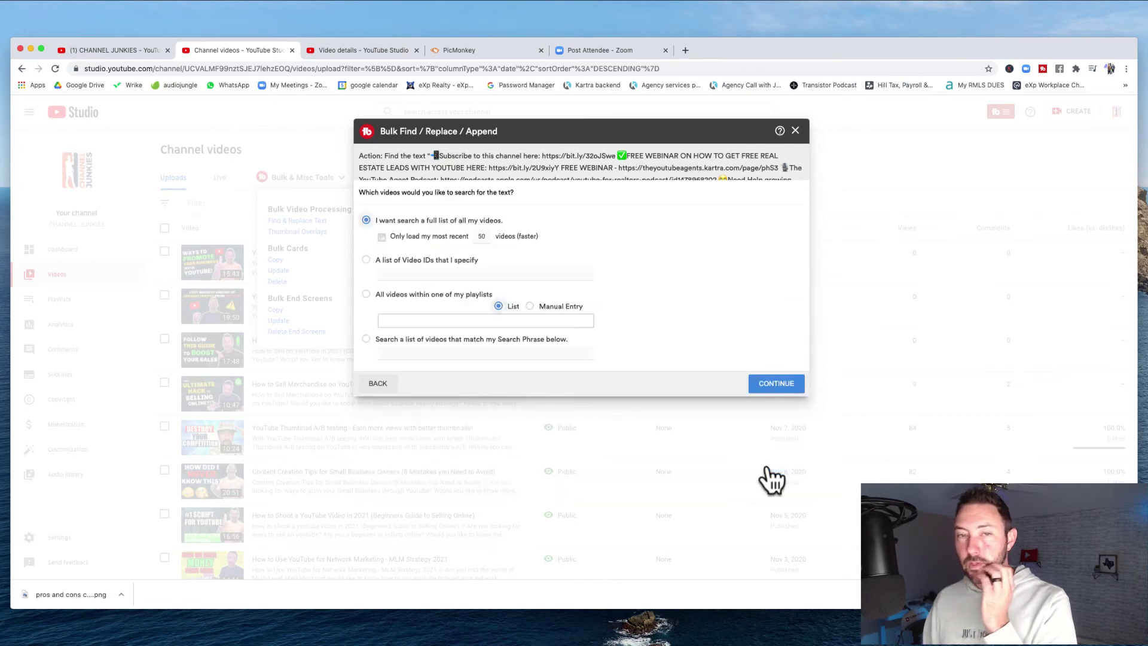
left_click(777, 384)
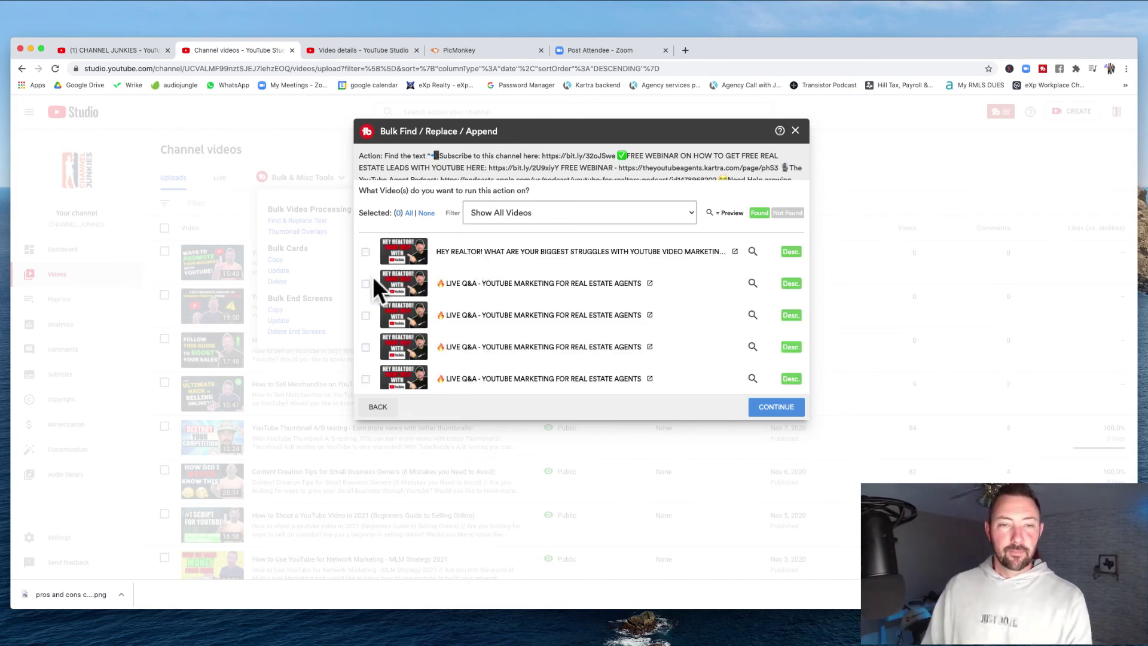
Select all videos containing the older description text and review the matching and non-matching videos in the list.
left_click(416, 213)
scroll(414, 267, "down", 1)
scroll(416, 265, "down", 15)
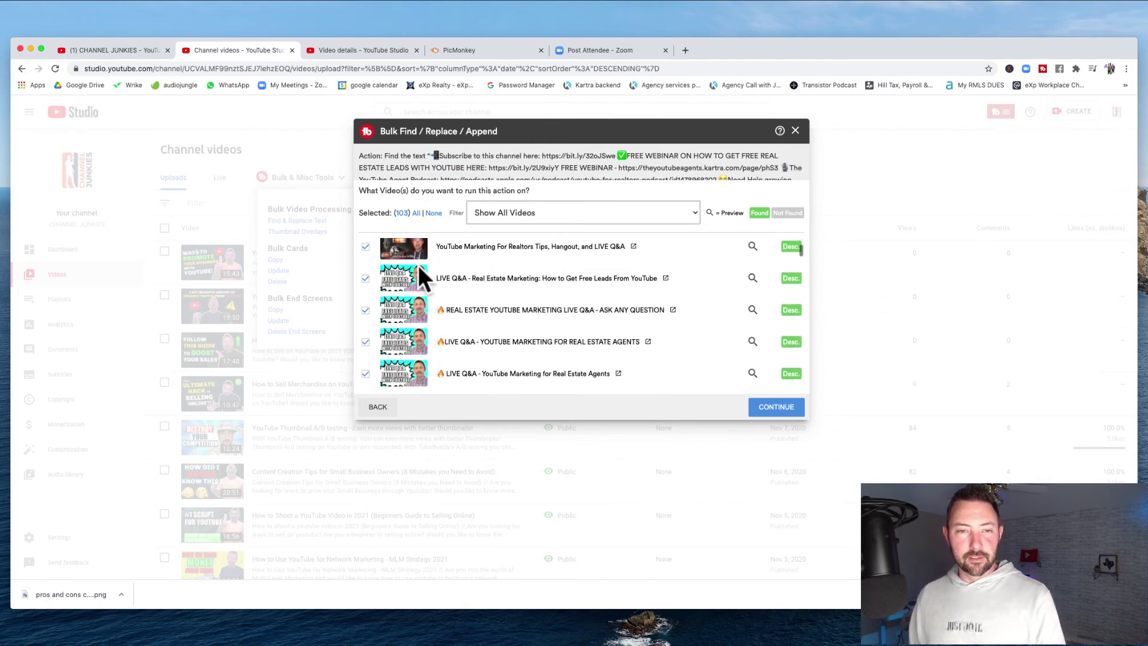
scroll(417, 264, "down", 15)
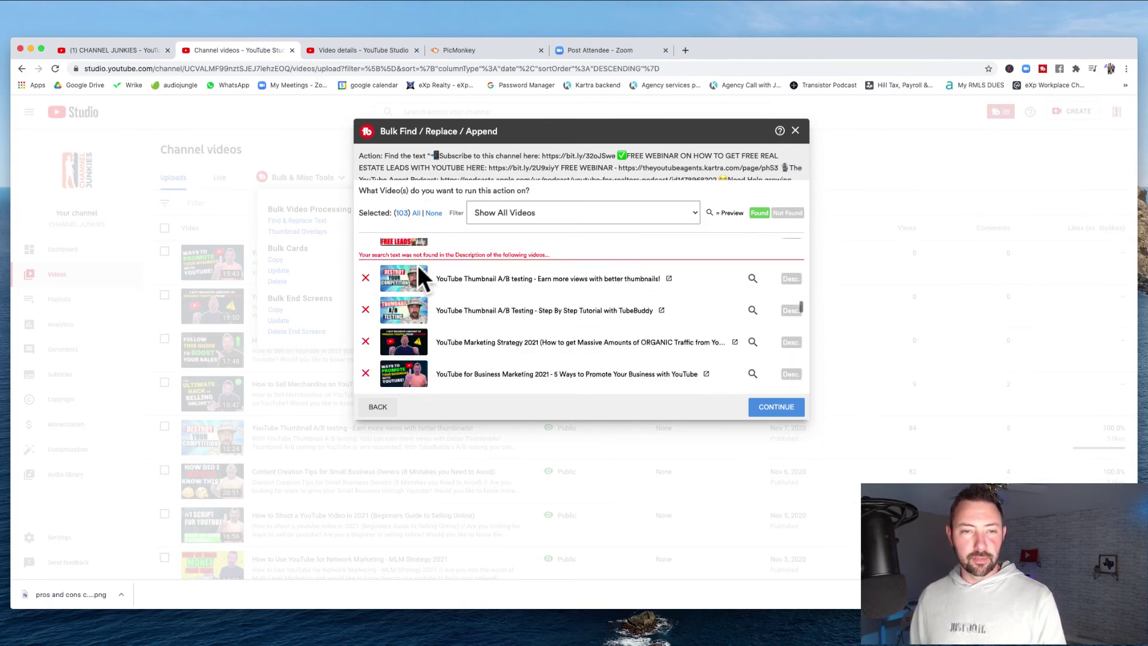
scroll(417, 264, "down", 2)
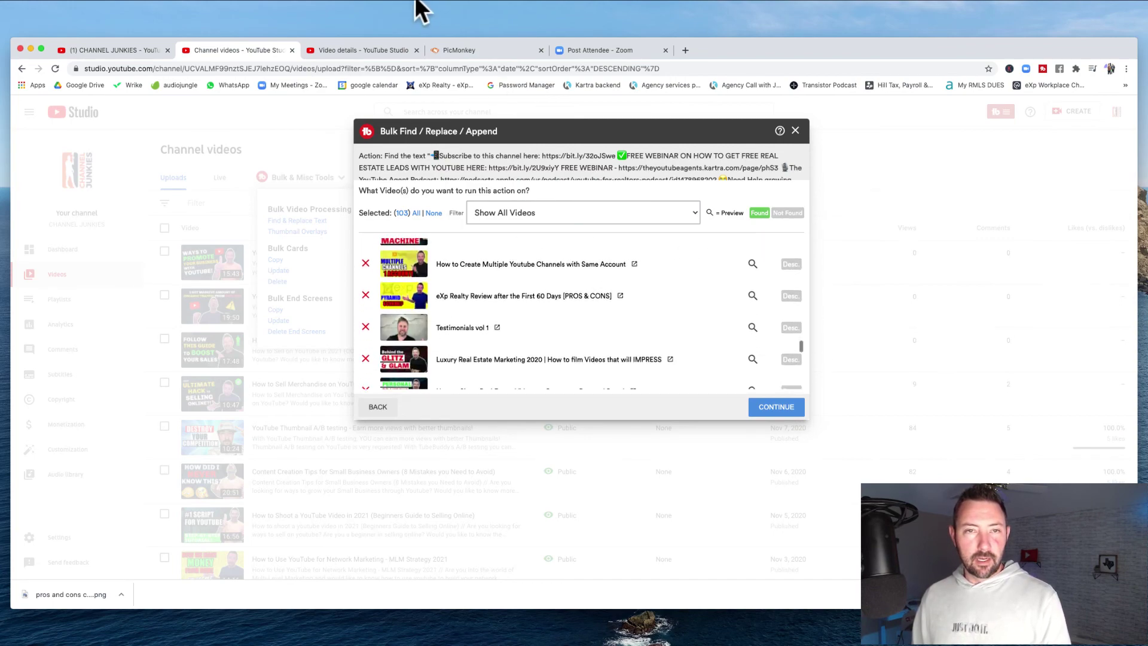
left_click(702, 12)
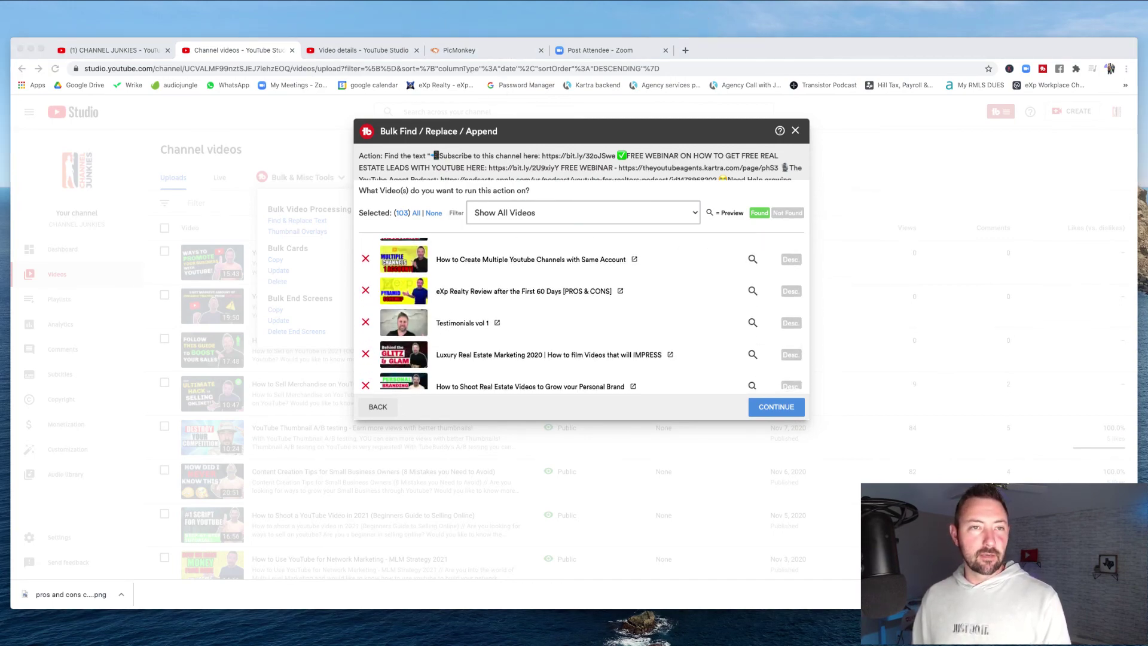